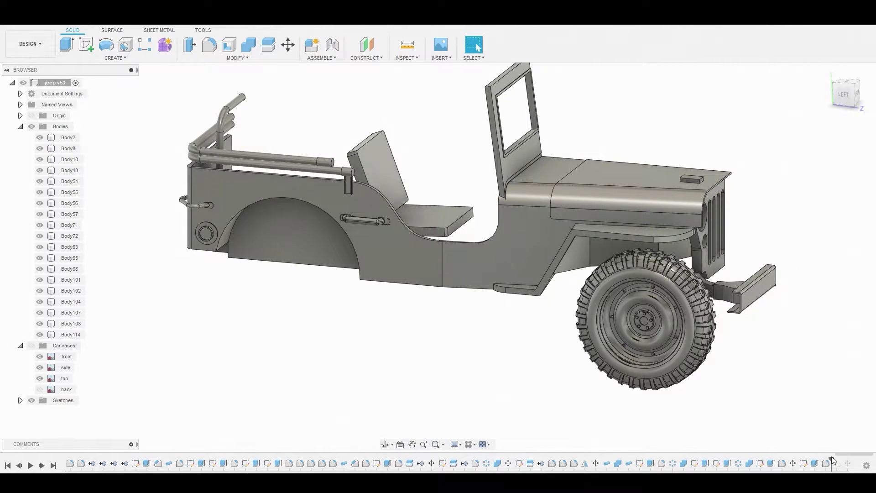
Roll the design history forward to its end to restore the rear wheel
{"action": "left_click_drag", "start_coordinate": [831, 458], "coordinate": [873, 466]}
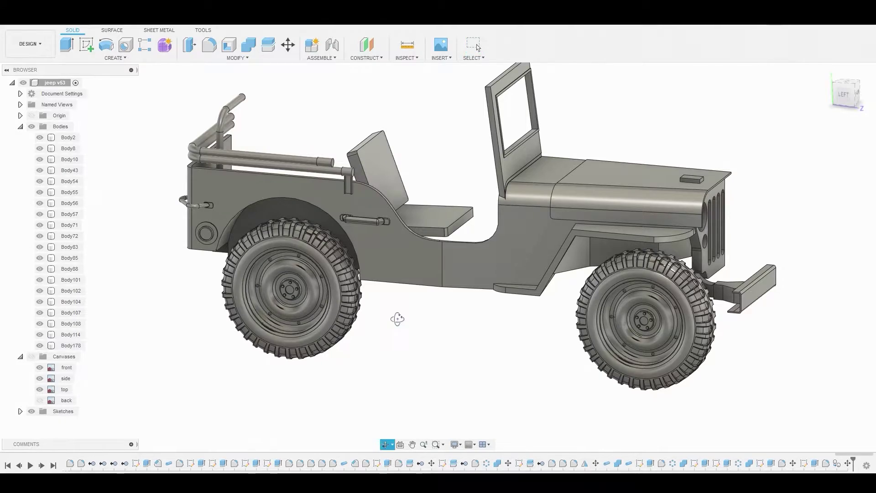
{"action": "mouse_move", "coordinate": [397, 319]}
{"action": "left_mouse_down"}
{"action": "mouse_move", "coordinate": [417, 310]}
{"action": "mouse_move", "coordinate": [389, 316]}
{"action": "left_mouse_up"}
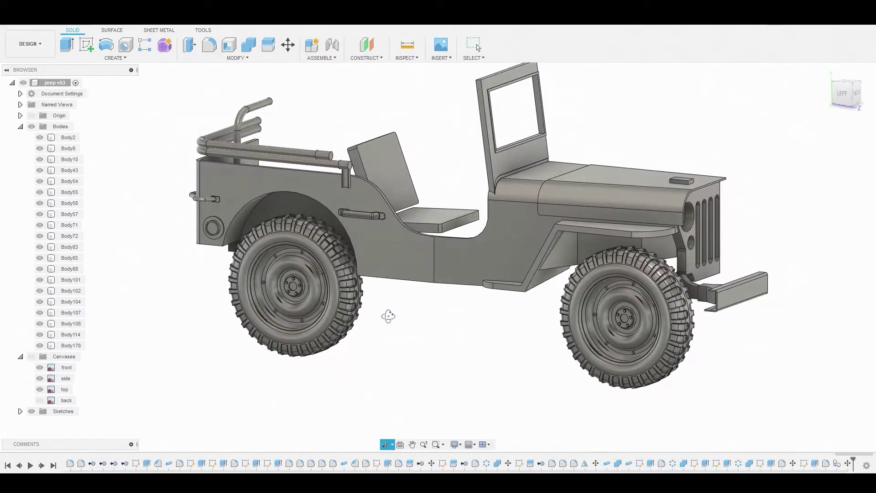
{"action": "middle_click_drag", "start_coordinate": [389, 316], "coordinate": [350, 317], "text": "shift"}
Sketch a rectangle about 0.16 mm wide and 0.04 mm high at the upper edge of the hood block's front face
{"action": "scroll", "coordinate": [563, 205], "scroll_direction": "up", "scroll_amount": 8}
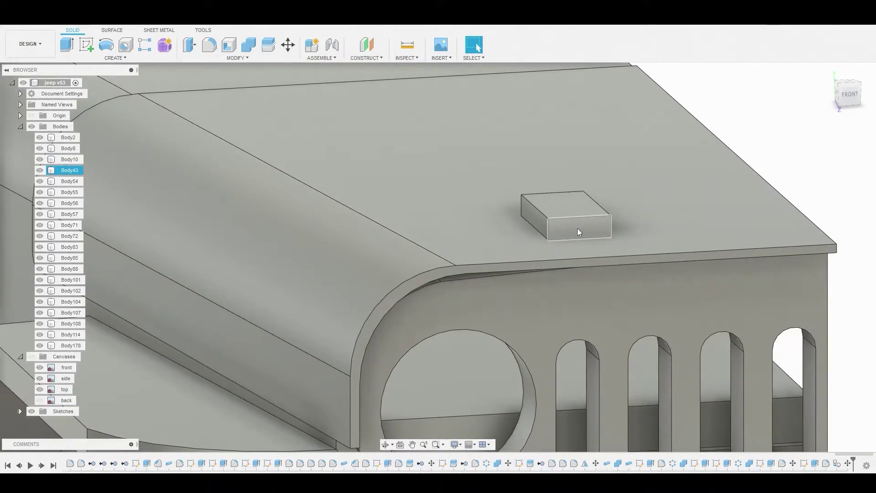
{"action": "left_click", "coordinate": [579, 231]}
{"action": "left_click", "coordinate": [86, 45]}
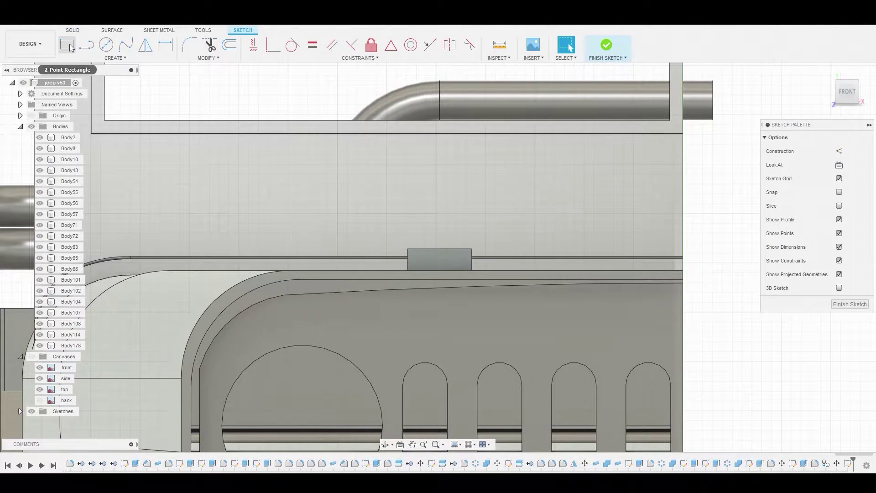
{"action": "left_click", "coordinate": [69, 44]}
{"action": "scroll", "coordinate": [466, 250], "scroll_direction": "up", "scroll_amount": 8}
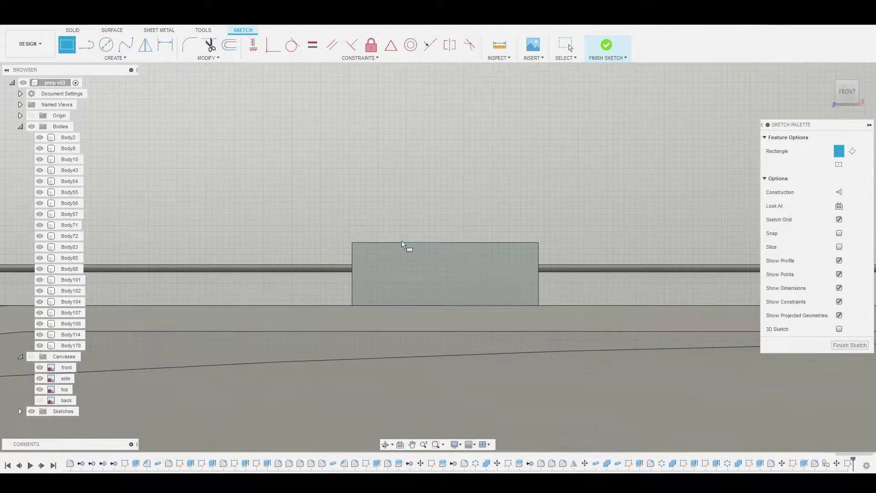
{"action": "left_click", "coordinate": [398, 243]}
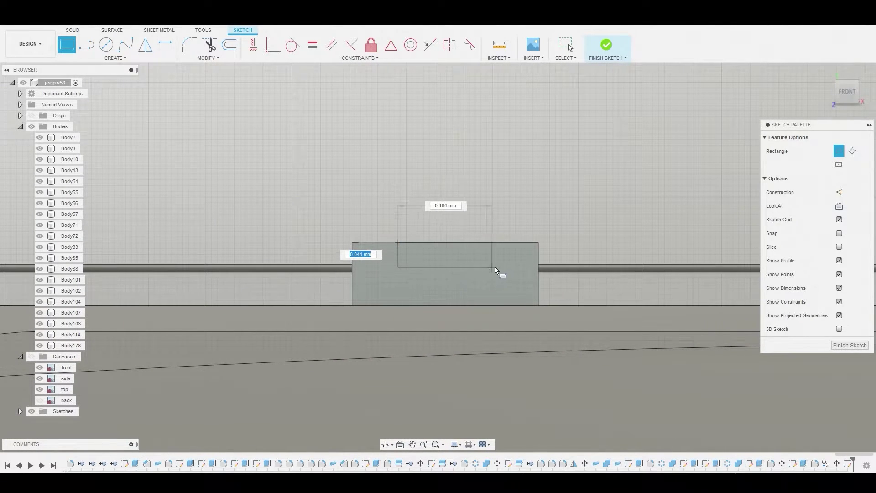
{"action": "left_click", "coordinate": [496, 268]}
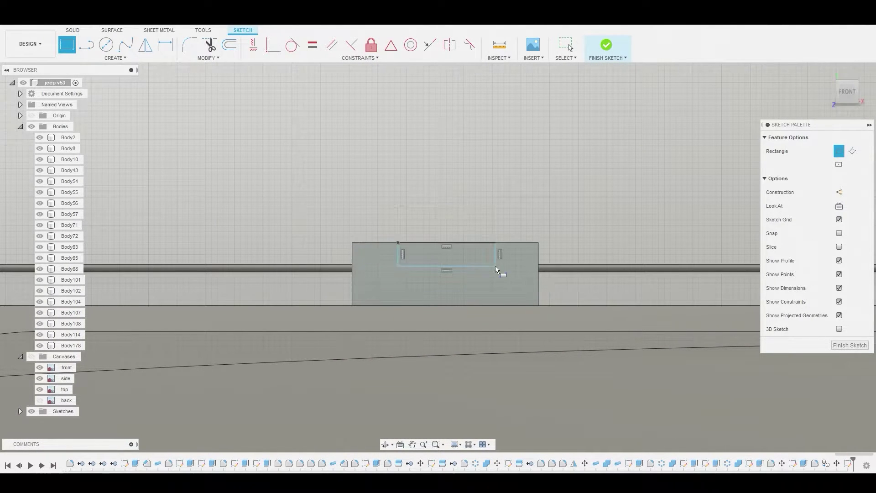
{"action": "right_click", "coordinate": [483, 257]}
{"action": "left_click", "coordinate": [513, 257]}
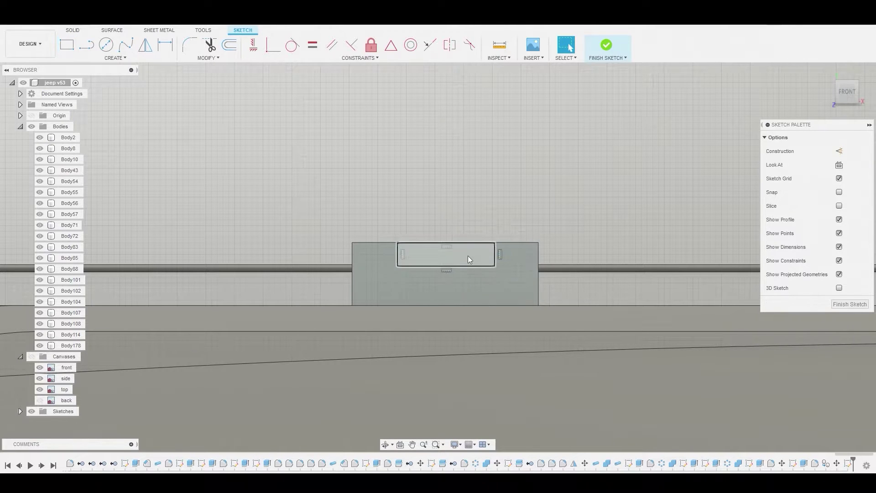
Extrude the small rectangle back through the hood block to cut a groove along its full length
{"action": "right_click", "coordinate": [468, 256]}
{"action": "left_click", "coordinate": [500, 243]}
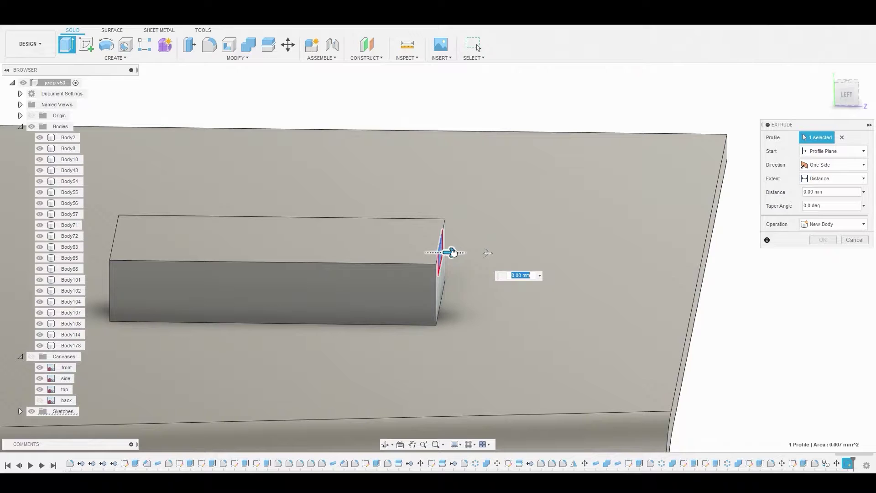
{"action": "left_click_drag", "start_coordinate": [453, 253], "coordinate": [85, 249]}
{"action": "left_click", "coordinate": [819, 257]}
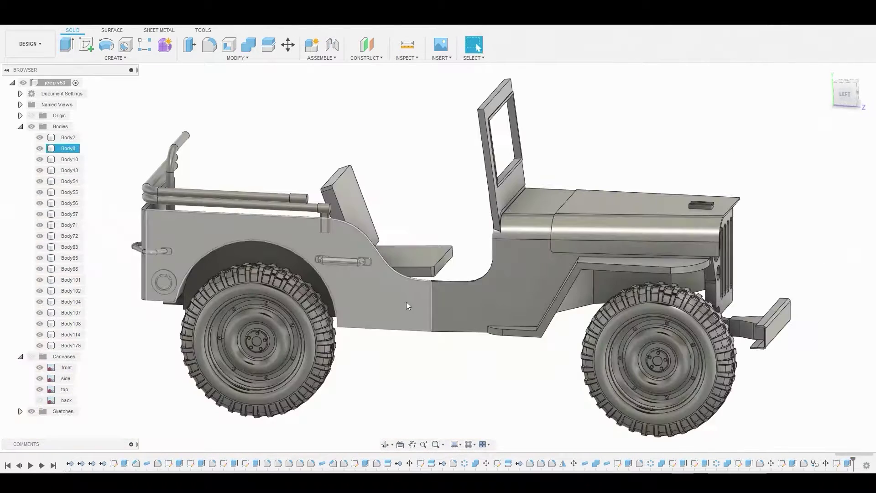
{"action": "key", "text": "Escape"}
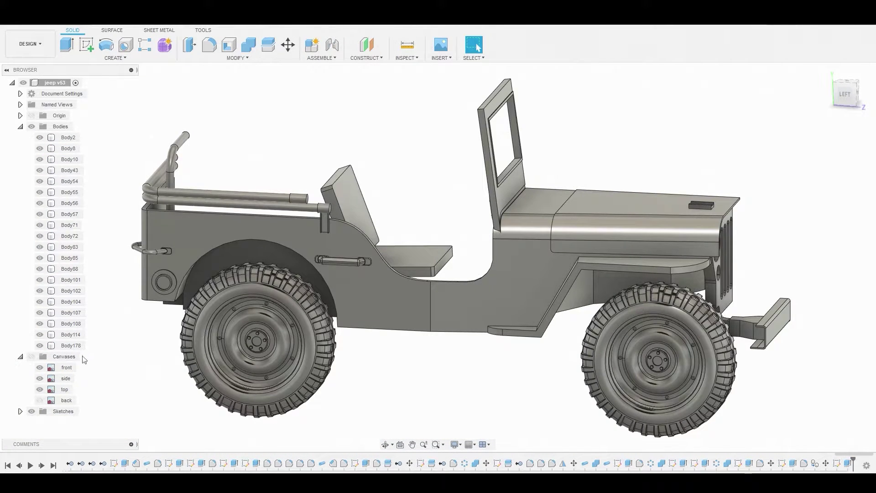
Show the reference canvases and face the jeep's left side straight on
{"action": "left_click", "coordinate": [31, 357]}
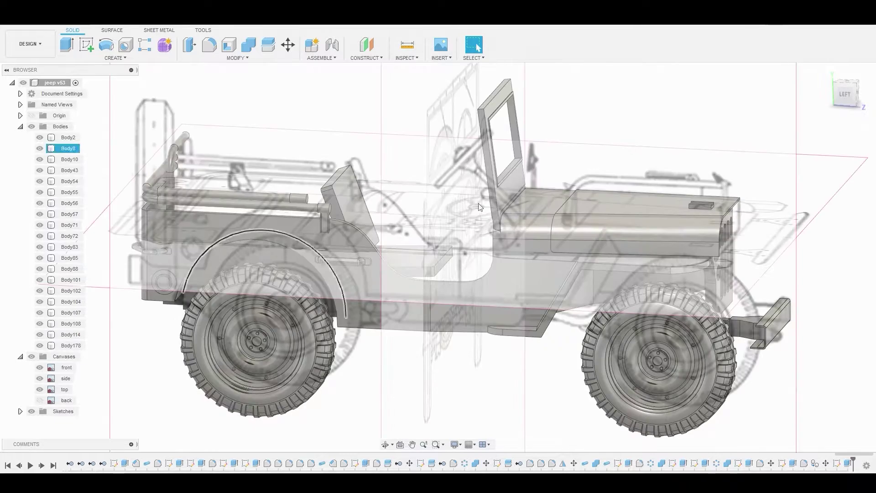
{"action": "left_click", "coordinate": [848, 97]}
{"action": "left_click", "coordinate": [603, 207]}
{"action": "scroll", "coordinate": [454, 293], "scroll_direction": "up", "scroll_amount": 5}
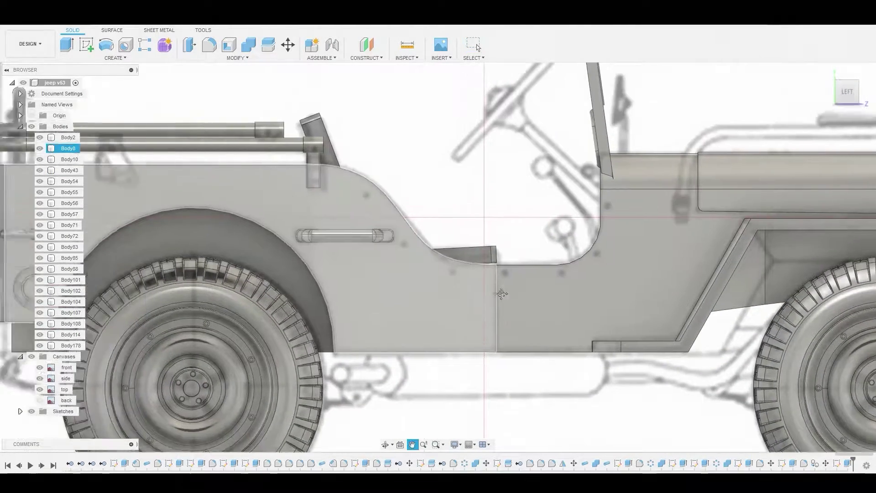
Sketch a circle about 0.129 mm in diameter on the rear side panel, over the uppermost bolt mark beside the door opening, and finish the sketch
{"action": "scroll", "coordinate": [503, 238], "scroll_direction": "up", "scroll_amount": 5}
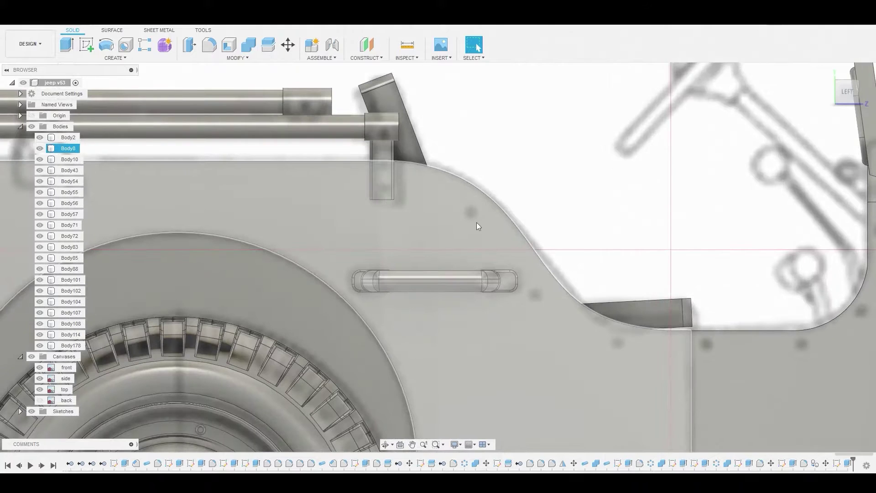
{"action": "left_click", "coordinate": [476, 225]}
{"action": "left_click", "coordinate": [84, 44]}
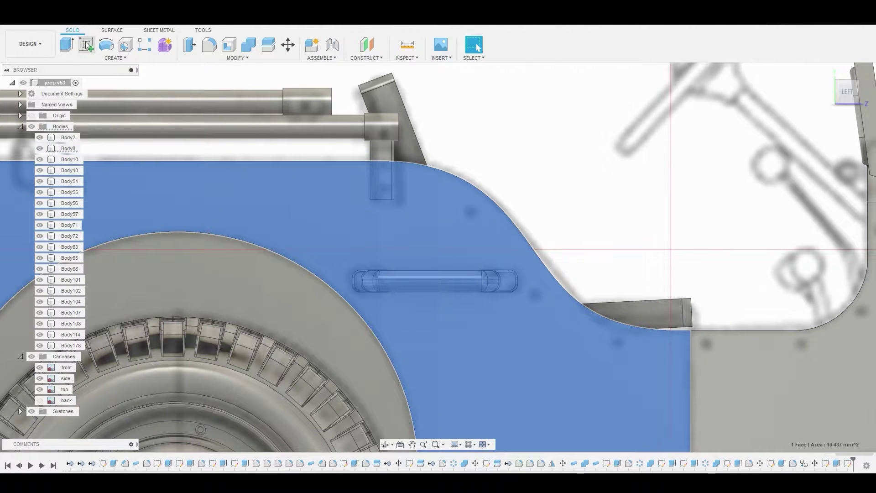
{"action": "scroll", "coordinate": [499, 288], "scroll_direction": "up", "scroll_amount": 3}
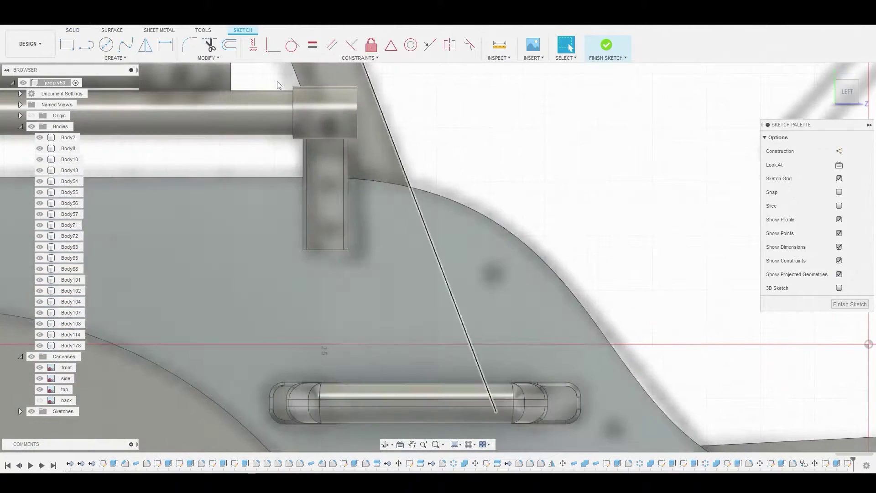
{"action": "left_click", "coordinate": [106, 45]}
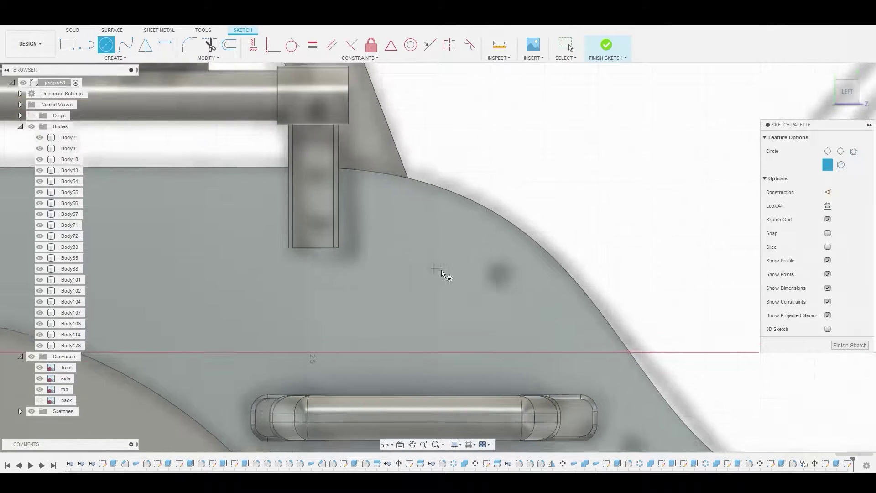
{"action": "scroll", "coordinate": [517, 287], "scroll_direction": "up", "scroll_amount": 2}
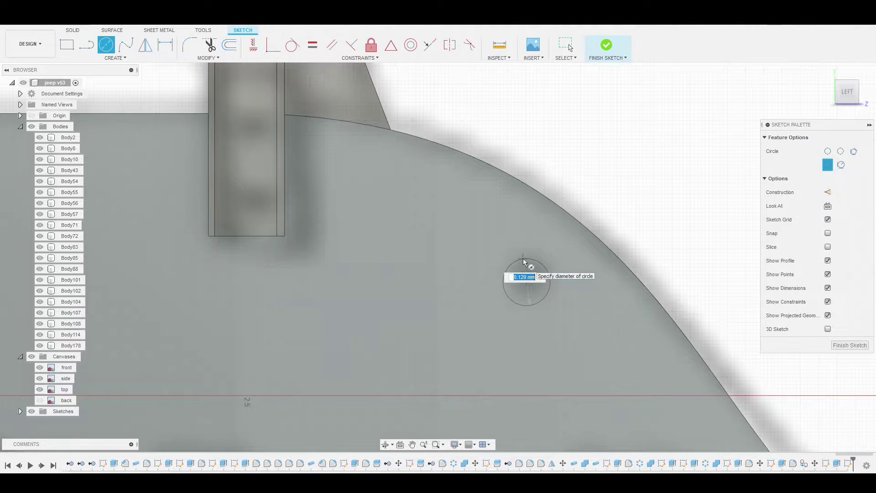
{"action": "right_click", "coordinate": [526, 269]}
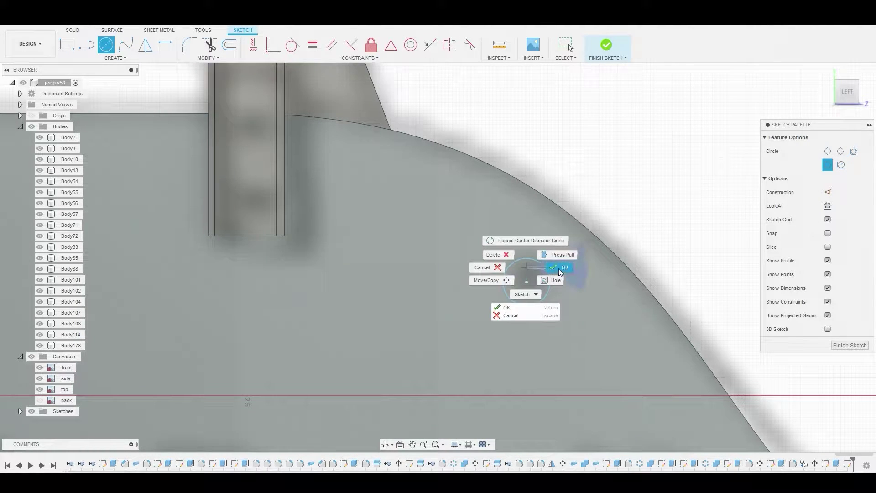
{"action": "left_click", "coordinate": [561, 269]}
{"action": "scroll", "coordinate": [547, 270], "scroll_direction": "down", "scroll_amount": 5}
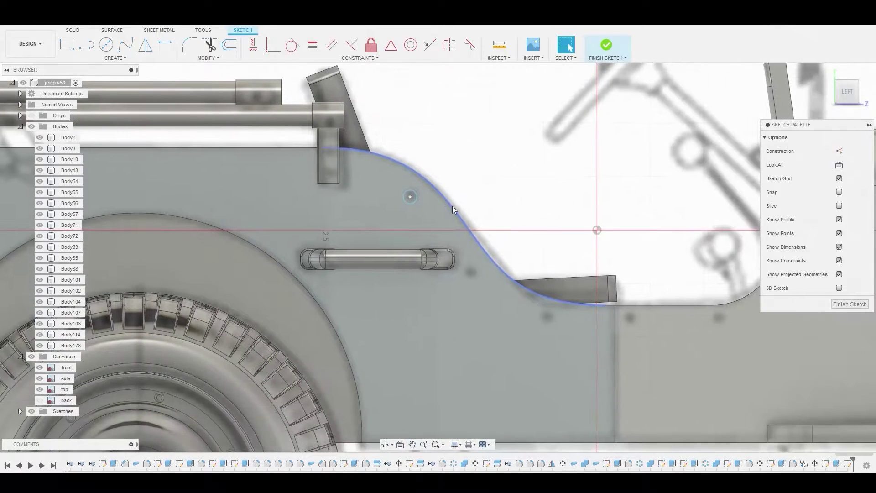
{"action": "scroll", "coordinate": [452, 209], "scroll_direction": "down", "scroll_amount": 3}
{"action": "left_click", "coordinate": [607, 45]}
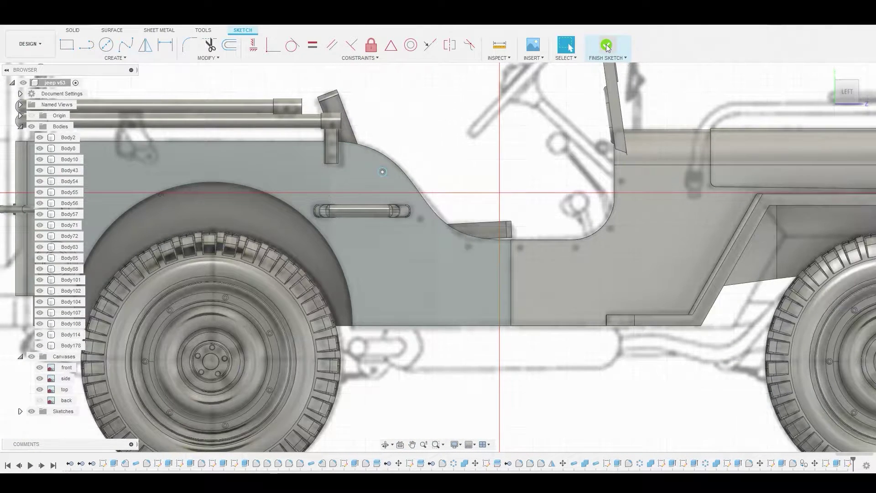
Start a sketch on the front side panel and draw a 0.129 mm circle over the bolt mark nearest the panel seam
{"action": "left_click", "coordinate": [546, 267]}
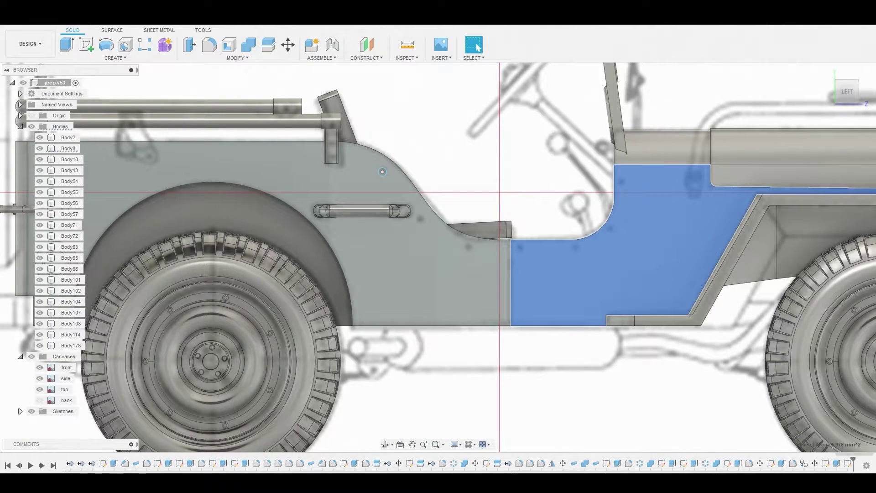
{"action": "left_click", "coordinate": [94, 43]}
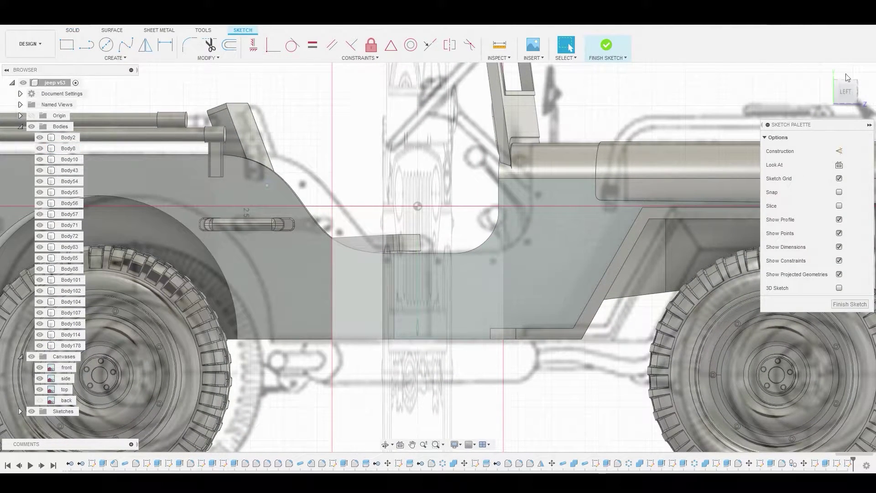
{"action": "left_click", "coordinate": [848, 91]}
{"action": "scroll", "coordinate": [419, 250], "scroll_direction": "up", "scroll_amount": 6}
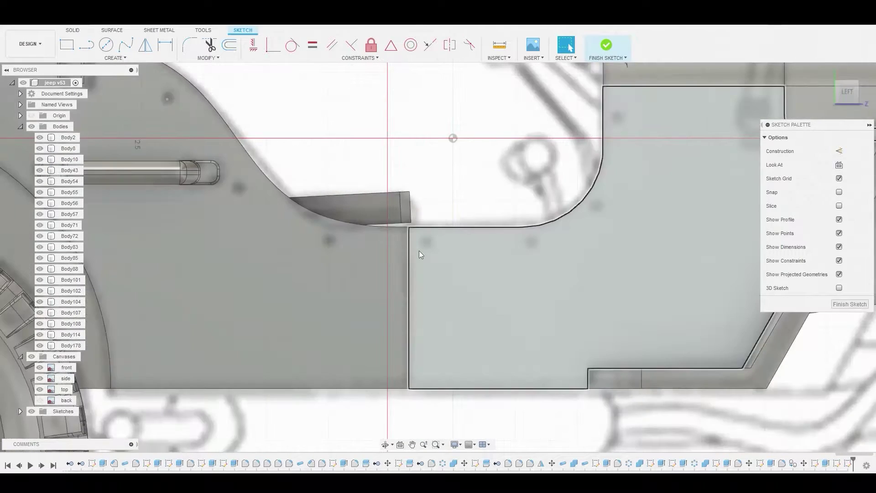
{"action": "left_click", "coordinate": [106, 45]}
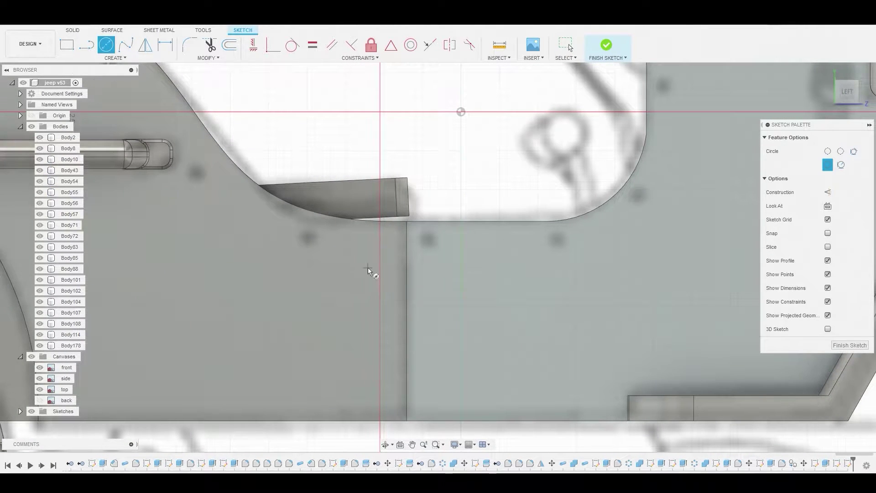
{"action": "scroll", "coordinate": [437, 241], "scroll_direction": "up", "scroll_amount": 2}
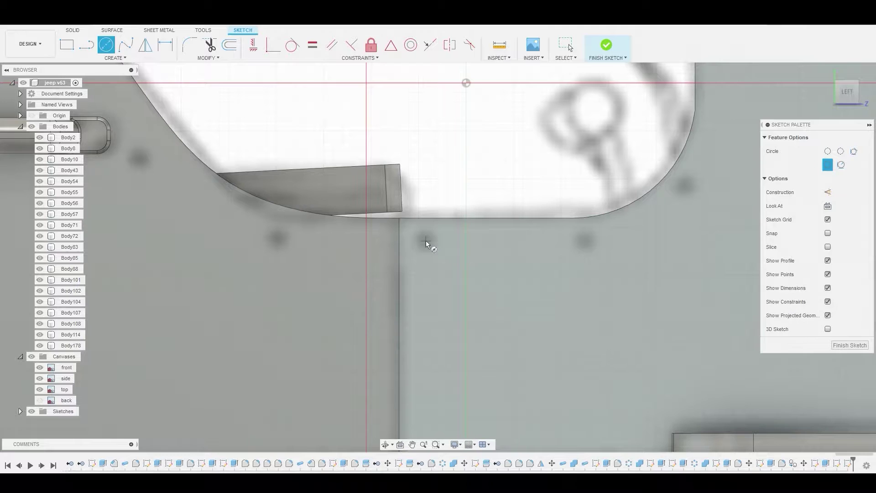
{"action": "left_click", "coordinate": [426, 241]}
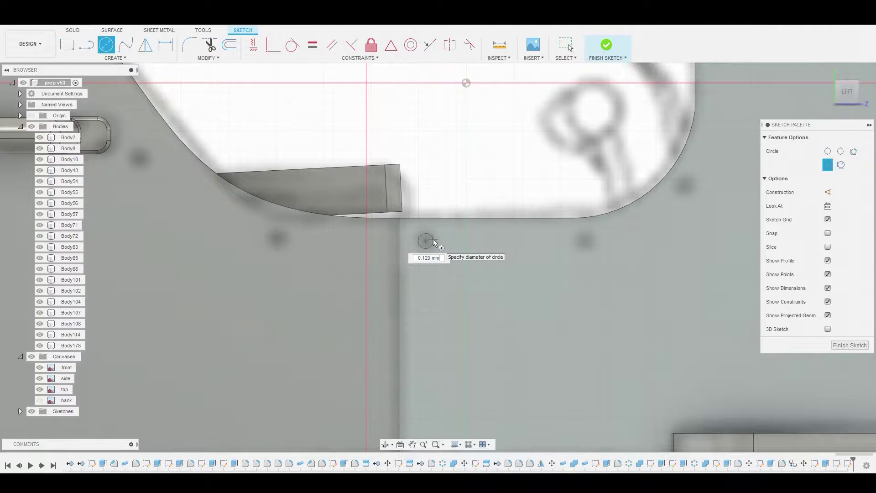
{"action": "key", "text": "Return"}
{"action": "key", "text": "Escape"}
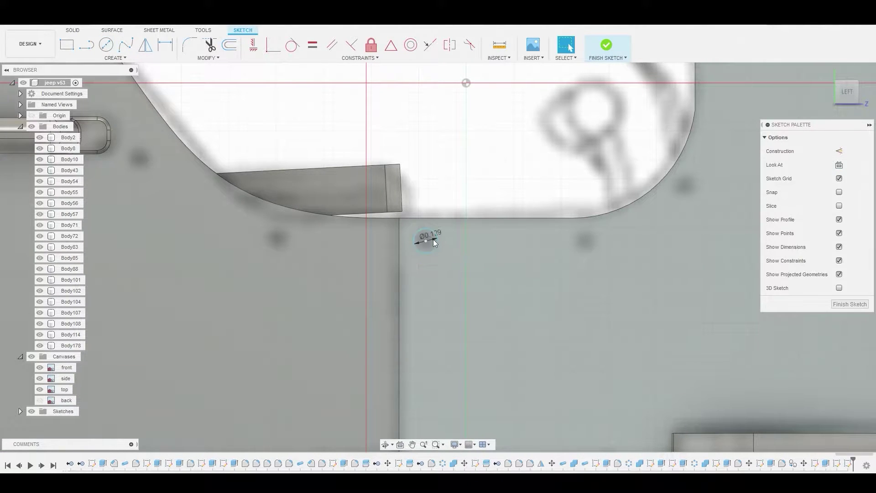
Copy the 0.129 mm circle onto the next bolt mark forward along the lower edge of the door opening
{"action": "scroll", "coordinate": [443, 200], "scroll_direction": "down", "scroll_amount": 3}
{"action": "scroll", "coordinate": [441, 215], "scroll_direction": "up", "scroll_amount": 4}
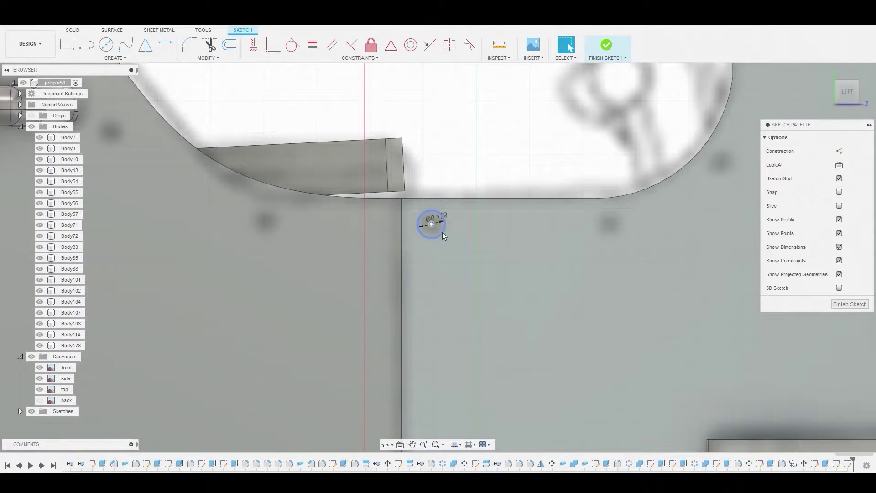
{"action": "left_click", "coordinate": [442, 231]}
{"action": "key", "text": "ctrl+c"}
{"action": "key", "text": "ctrl+v"}
{"action": "scroll", "coordinate": [442, 231], "scroll_direction": "down", "scroll_amount": 2}
{"action": "middle_click_drag", "start_coordinate": [475, 201], "coordinate": [352, 222]}
{"action": "left_click_drag", "start_coordinate": [326, 233], "coordinate": [446, 234]}
{"action": "key", "text": "Return"}
Place two more copies of the circle on the bolt marks at the opening's curved corner and beside its vertical edge
{"action": "key", "text": "ctrl+v"}
{"action": "left_click_drag", "start_coordinate": [326, 232], "coordinate": [521, 184]}
{"action": "key", "text": "Return"}
{"action": "middle_click_drag", "start_coordinate": [464, 142], "coordinate": [360, 237]}
{"action": "key", "text": "ctrl+v"}
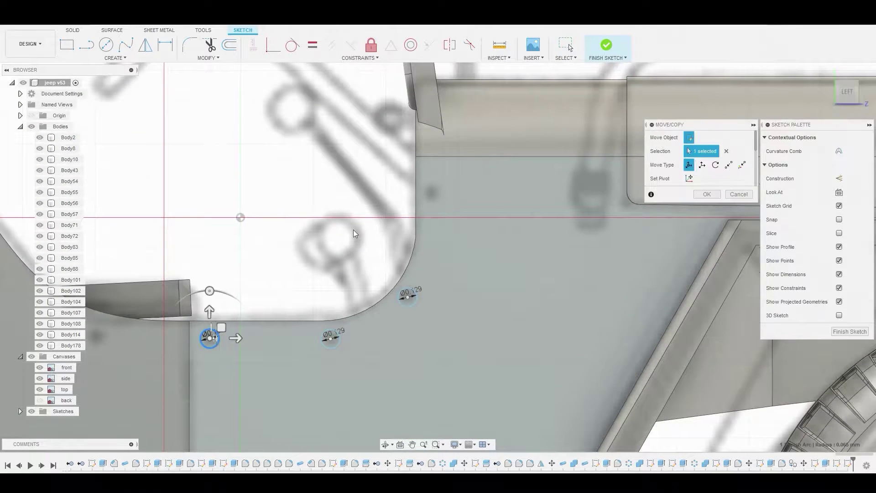
{"action": "left_click_drag", "start_coordinate": [221, 327], "coordinate": [442, 183]}
{"action": "scroll", "coordinate": [359, 207], "scroll_direction": "down", "scroll_amount": 2}
{"action": "key", "text": "Return"}
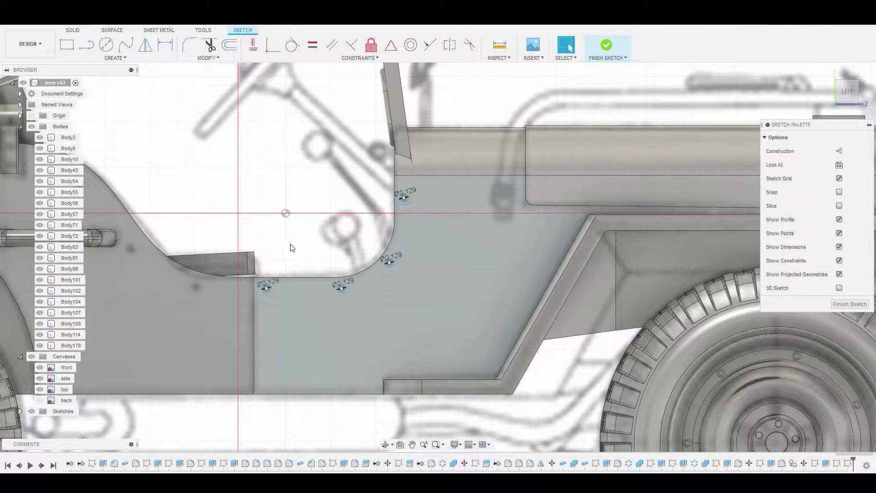
Extrude the four bolt circles on the front side panel 0.024 mm outward as new bodies
{"action": "middle_click_drag", "start_coordinate": [293, 239], "coordinate": [370, 202]}
{"action": "scroll", "coordinate": [457, 173], "scroll_direction": "up", "scroll_amount": 5}
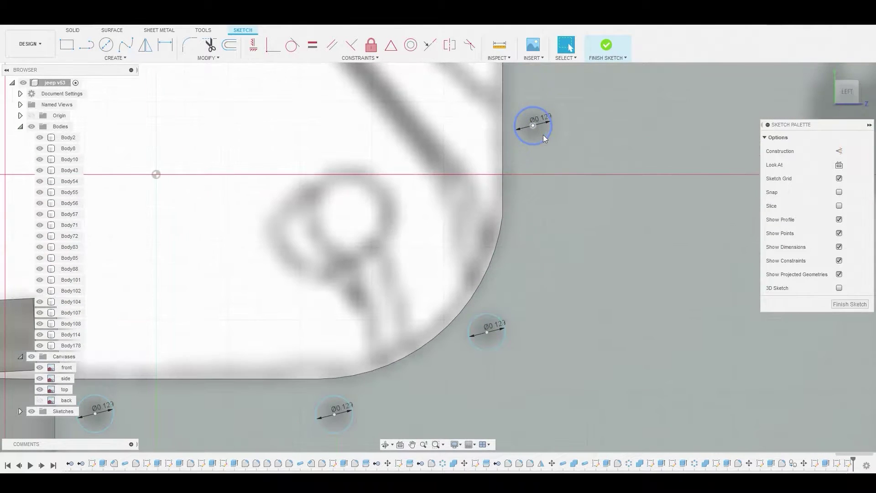
{"action": "left_click", "coordinate": [540, 133]}
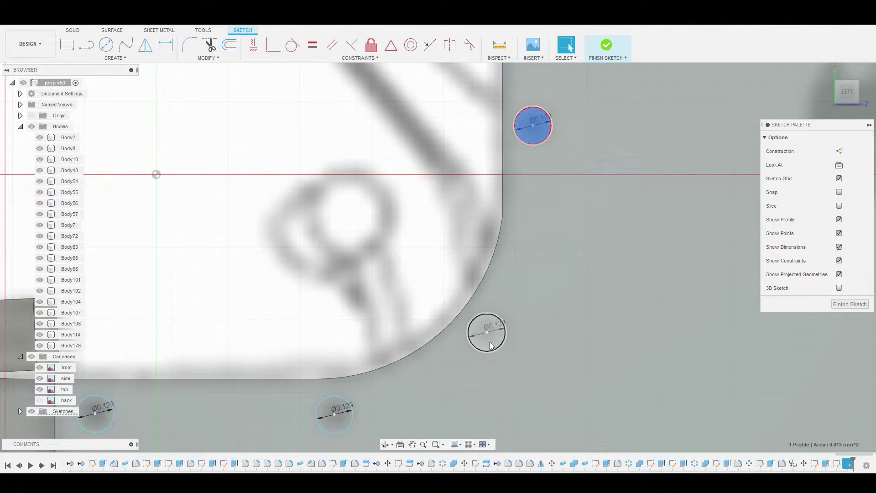
{"action": "left_click", "coordinate": [491, 345], "text": "shift"}
{"action": "left_click", "coordinate": [340, 427], "text": "shift"}
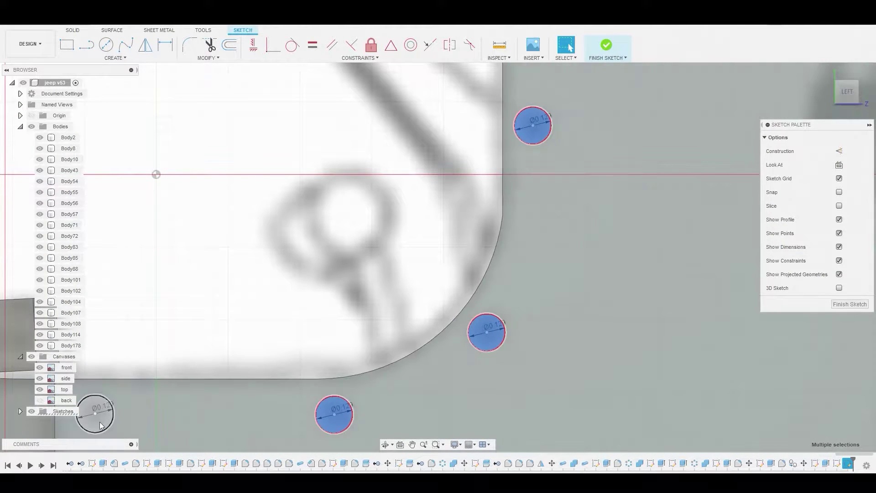
{"action": "left_click", "coordinate": [102, 426], "text": "shift"}
{"action": "middle_click_drag", "start_coordinate": [126, 349], "coordinate": [309, 297]}
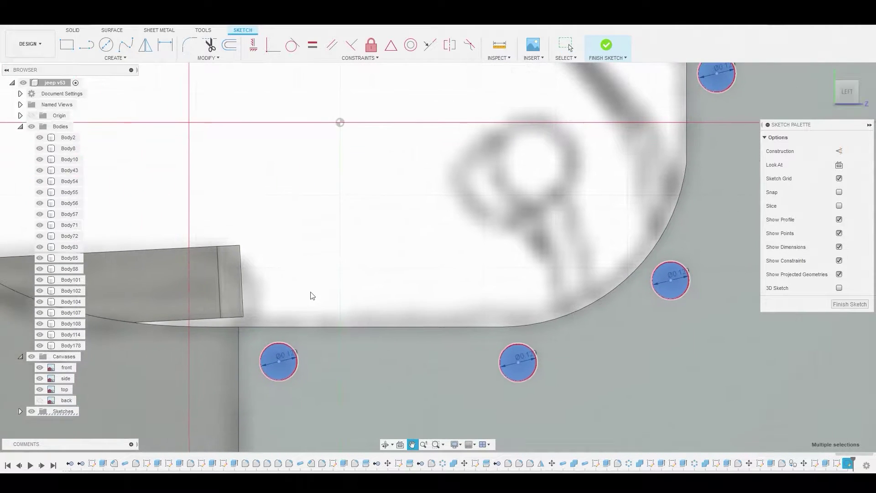
{"action": "right_click", "coordinate": [283, 359]}
{"action": "left_click", "coordinate": [315, 343]}
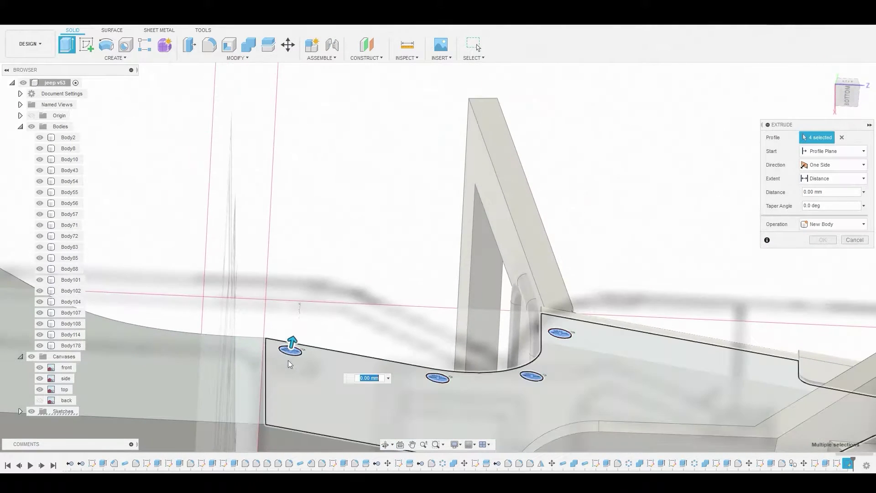
{"action": "scroll", "coordinate": [288, 360], "scroll_direction": "up", "scroll_amount": 3}
{"action": "left_click_drag", "start_coordinate": [293, 338], "coordinate": [294, 331]}
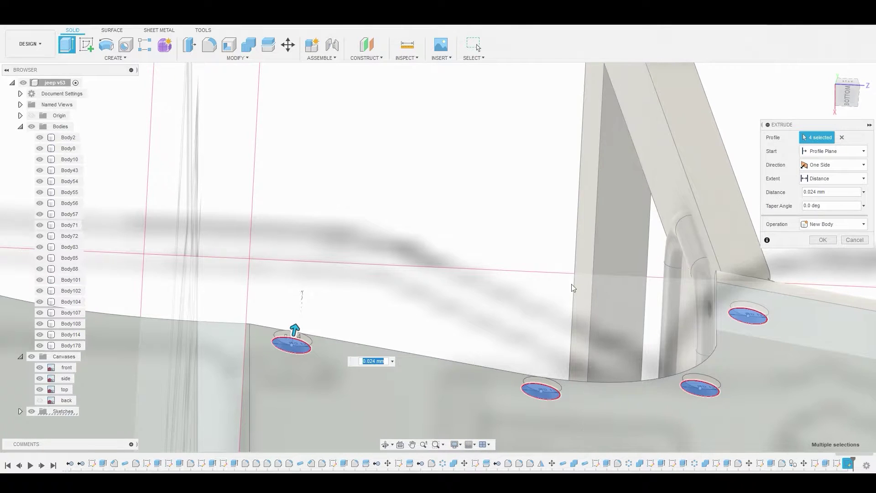
{"action": "left_click", "coordinate": [822, 241]}
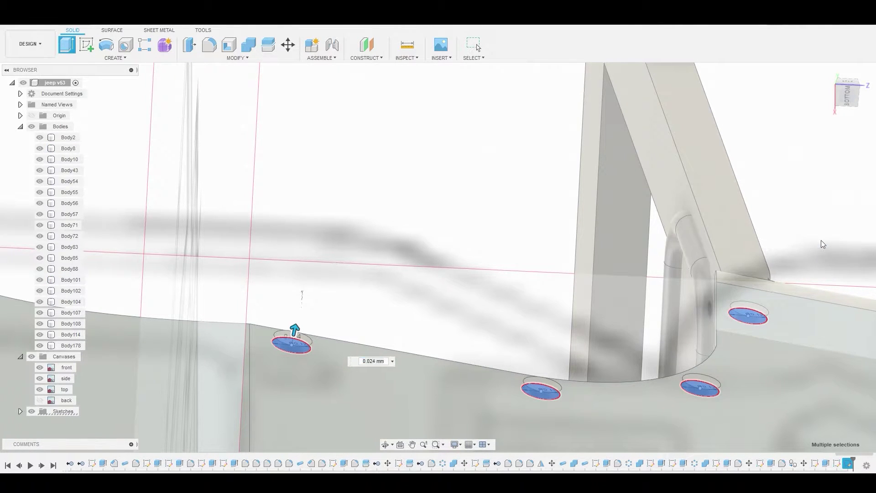
Extrude the bolt circle on the rear side panel 0.024 mm as a new body
{"action": "mouse_move", "coordinate": [375, 241]}
{"action": "middle_mouse_down", "text": "shift"}
{"action": "mouse_move", "coordinate": [269, 211]}
{"action": "mouse_move", "coordinate": [300, 278]}
{"action": "middle_mouse_up", "text": "shift"}
{"action": "scroll", "coordinate": [311, 269], "scroll_direction": "up", "scroll_amount": 5}
{"action": "left_click", "coordinate": [336, 252]}
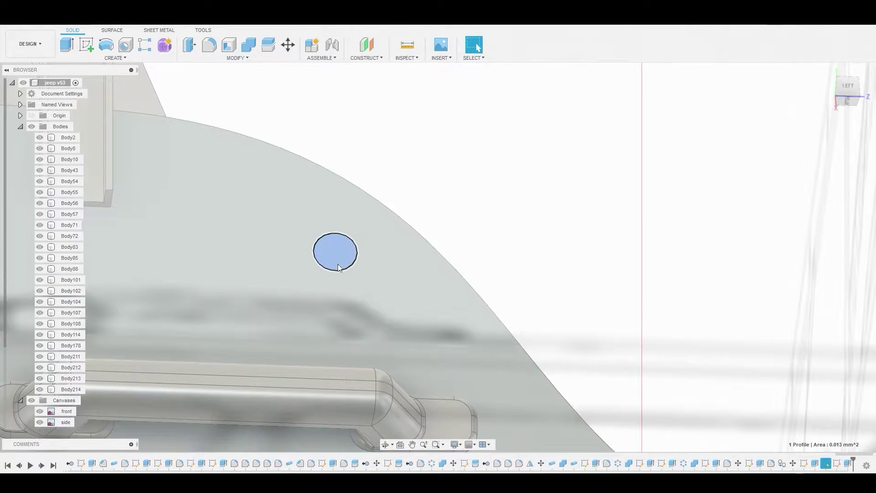
{"action": "key", "text": "e"}
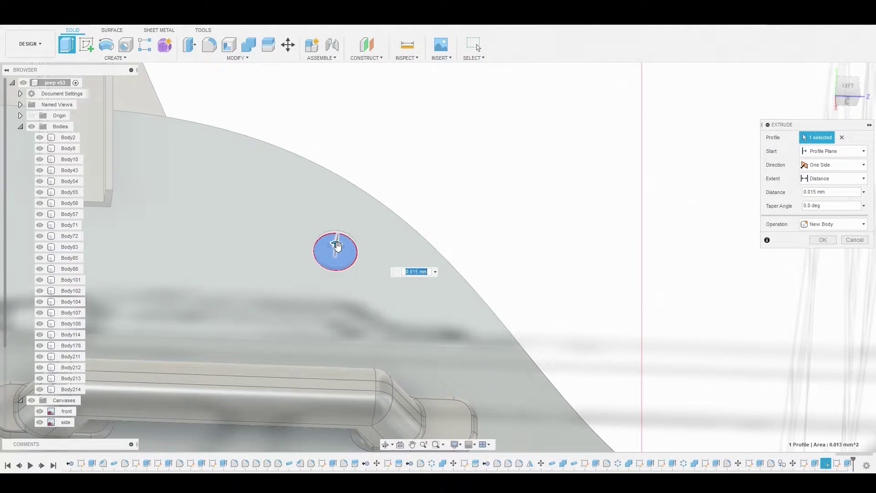
{"action": "left_click_drag", "start_coordinate": [337, 245], "coordinate": [562, 222]}
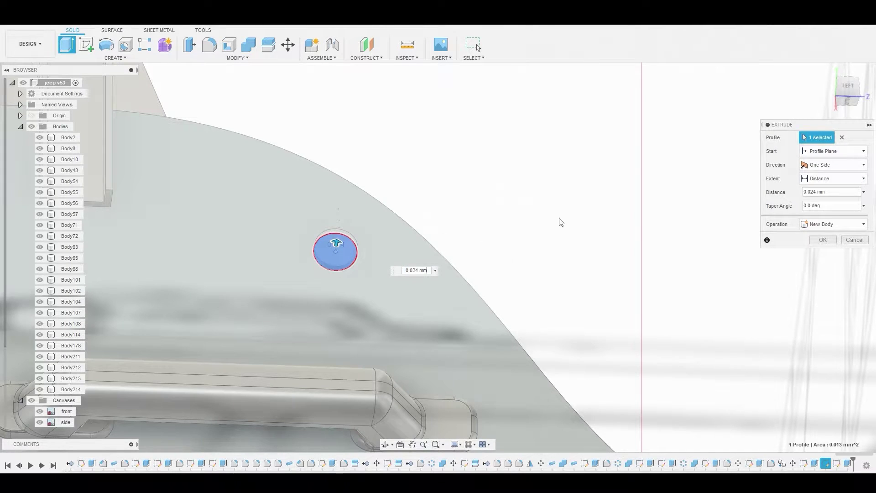
{"action": "left_click", "coordinate": [811, 240]}
Copy the rear panel's bolt body and place the copy on the next bolt mark down the curved edge of the door opening
{"action": "scroll", "coordinate": [567, 223], "scroll_direction": "down", "scroll_amount": 10}
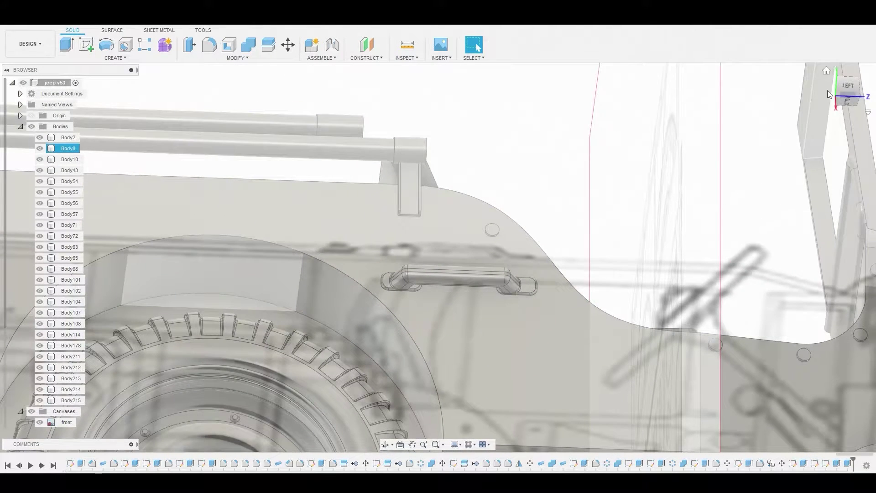
{"action": "left_click", "coordinate": [844, 87]}
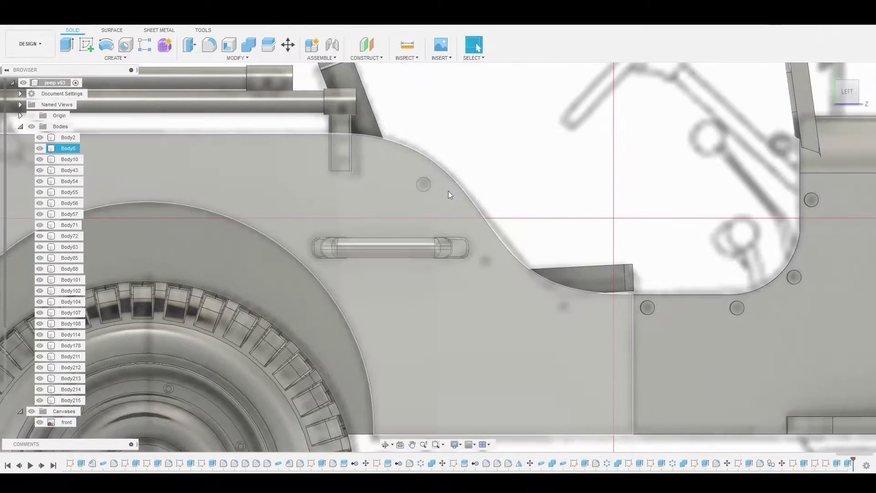
{"action": "left_click", "coordinate": [420, 187]}
{"action": "key", "text": "Escape"}
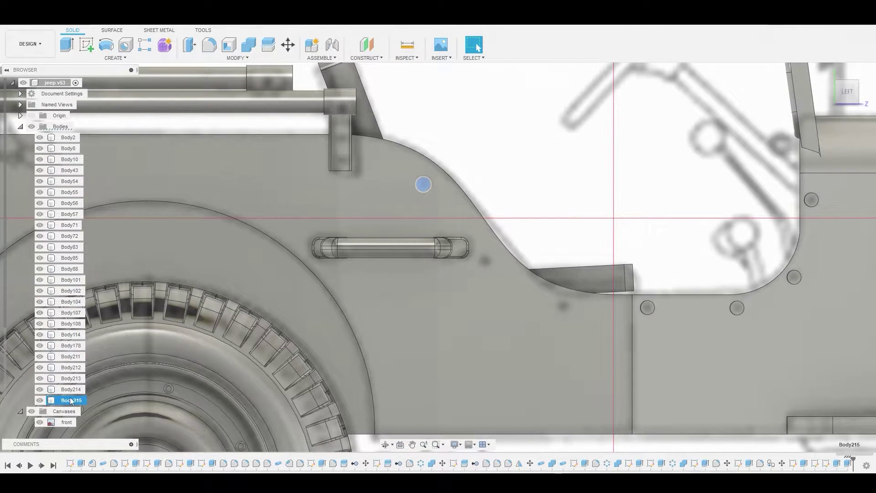
{"action": "key", "text": "ctrl+v"}
{"action": "left_click_drag", "start_coordinate": [424, 184], "coordinate": [487, 259]}
{"action": "right_click", "coordinate": [555, 204]}
{"action": "left_click", "coordinate": [584, 205]}
Paste another bolt copy and move it -1.108 mm in Y and 1.297 mm in Z onto the bolt mark behind the panel seam
{"action": "key", "text": "ctrl+v"}
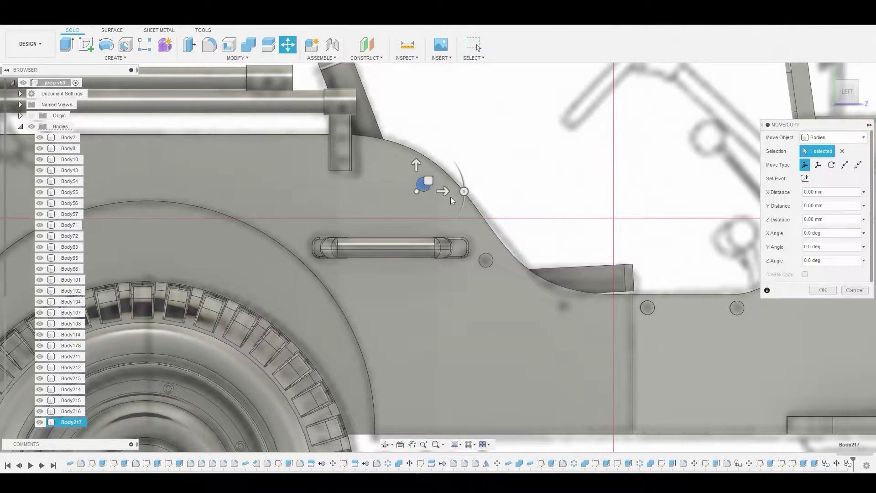
{"action": "left_click_drag", "start_coordinate": [428, 181], "coordinate": [570, 303]}
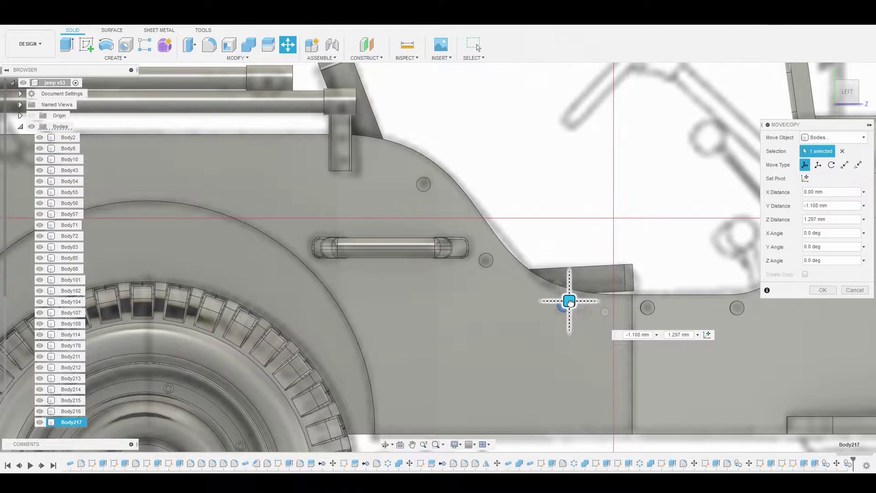
{"action": "left_click", "coordinate": [823, 290]}
Paste a further bolt copy near the rear side panel's lower edge, moved -2.088 mm in Y and 0.662 mm in Z
{"action": "scroll", "coordinate": [559, 233], "scroll_direction": "down", "scroll_amount": 4}
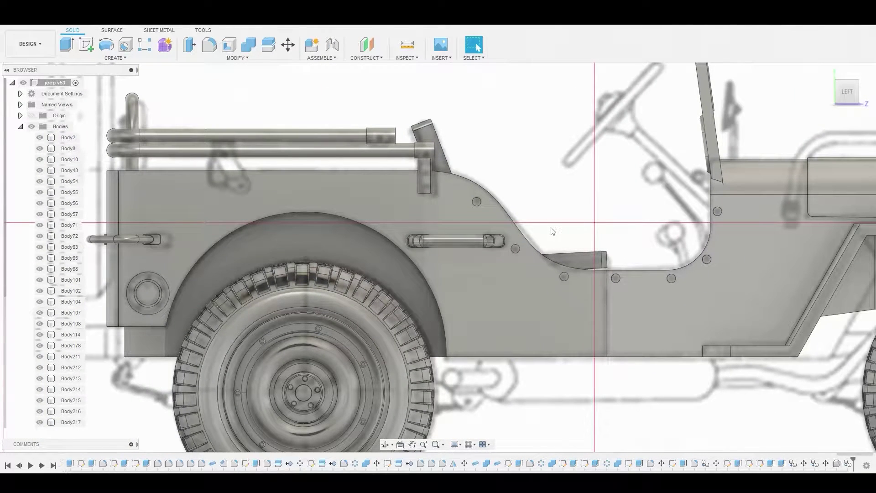
{"action": "key", "text": "ctrl+v"}
{"action": "middle_click_drag", "start_coordinate": [553, 231], "coordinate": [480, 187]}
{"action": "left_click_drag", "start_coordinate": [408, 153], "coordinate": [452, 294]}
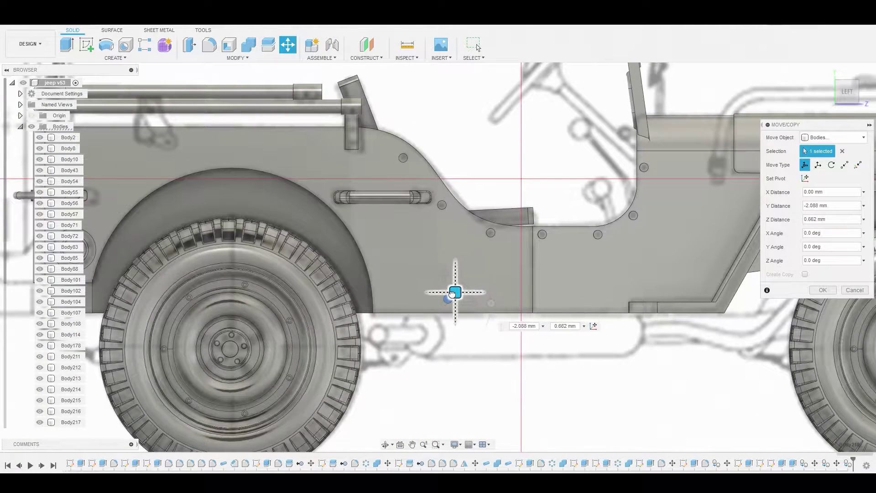
{"action": "right_click", "coordinate": [514, 155]}
{"action": "left_click", "coordinate": [541, 149]}
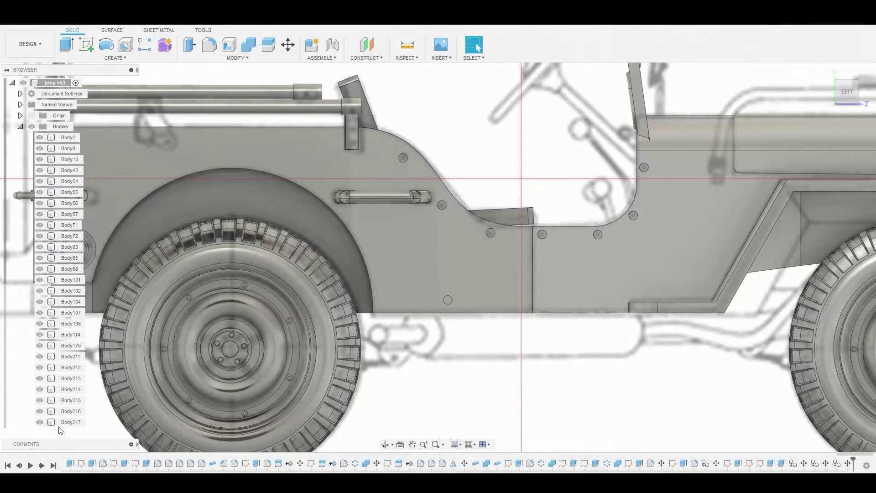
Move the bolt at the rear panel's lower edge further toward the rear wheel arch and slightly down
{"action": "scroll", "coordinate": [68, 416], "scroll_direction": "down", "scroll_amount": 2}
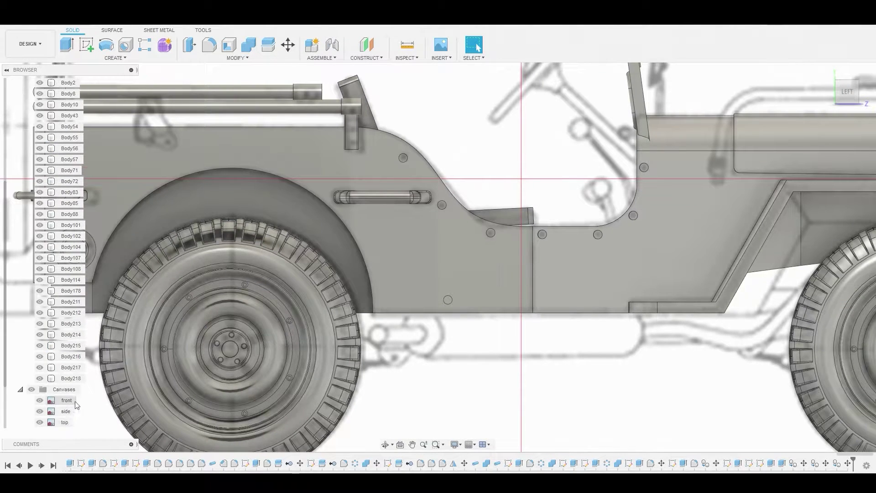
{"action": "right_click", "coordinate": [82, 382]}
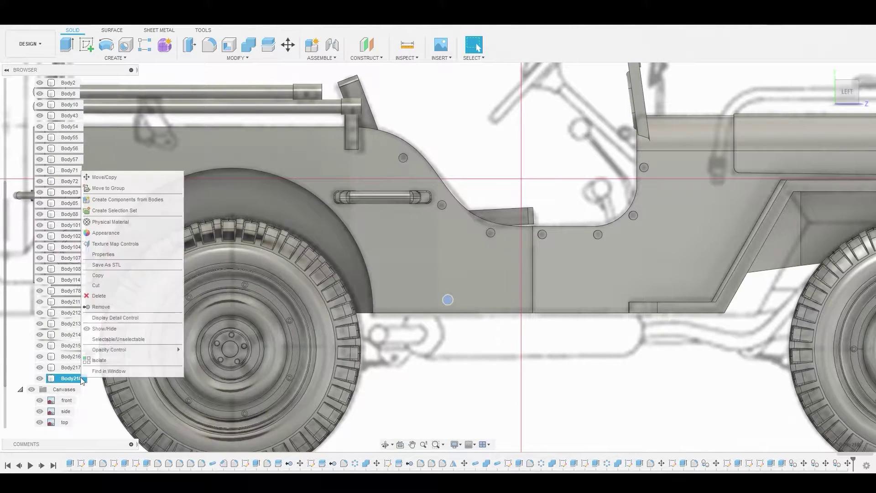
{"action": "left_click", "coordinate": [122, 179]}
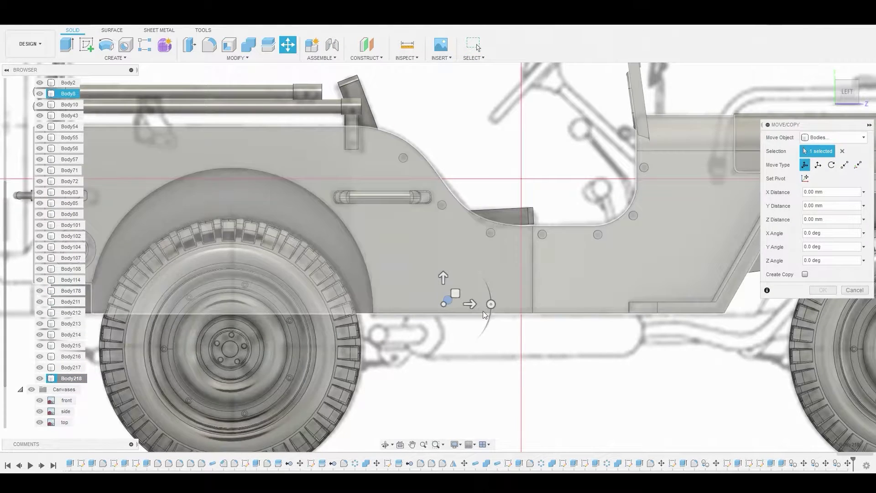
{"action": "left_click_drag", "start_coordinate": [455, 293], "coordinate": [431, 295]}
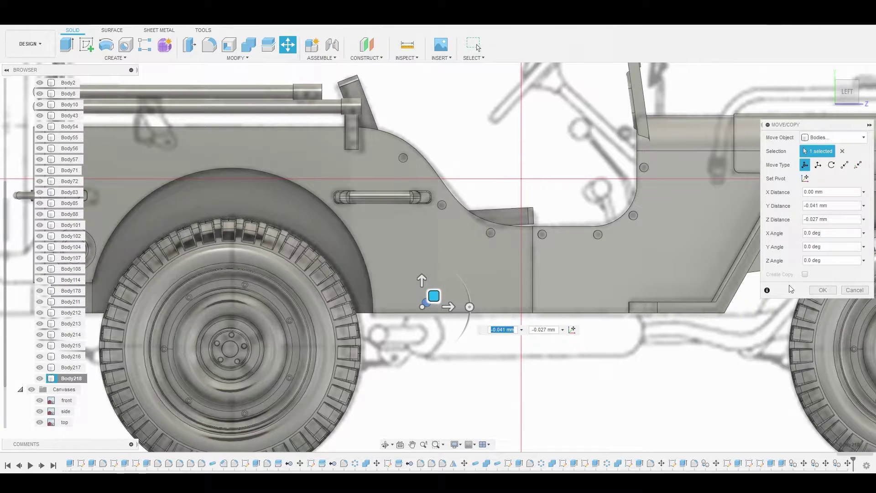
{"action": "left_click", "coordinate": [822, 290]}
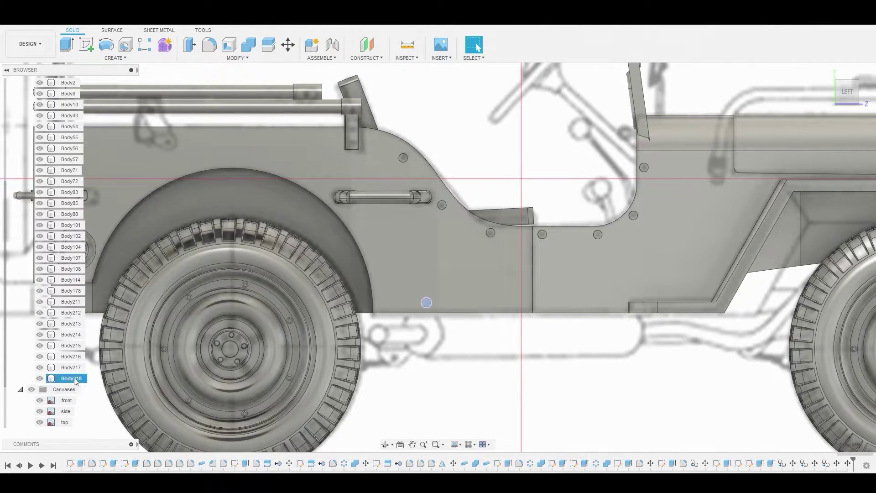
Copy the lower bolt and move the copy 0.77 mm forward in Z
{"action": "key", "text": "ctrl+c"}
{"action": "key", "text": "ctrl+v"}
{"action": "left_click_drag", "start_coordinate": [448, 304], "coordinate": [498, 307]}
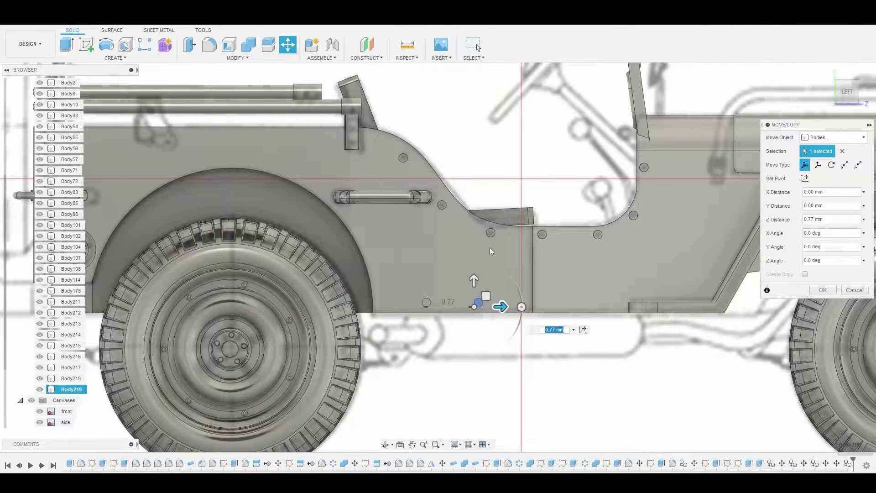
{"action": "left_click", "coordinate": [821, 293]}
Copy both lower bolts together and place the pair straight above the originals, forming a rectangle of four bolts
{"action": "left_click", "coordinate": [72, 389]}
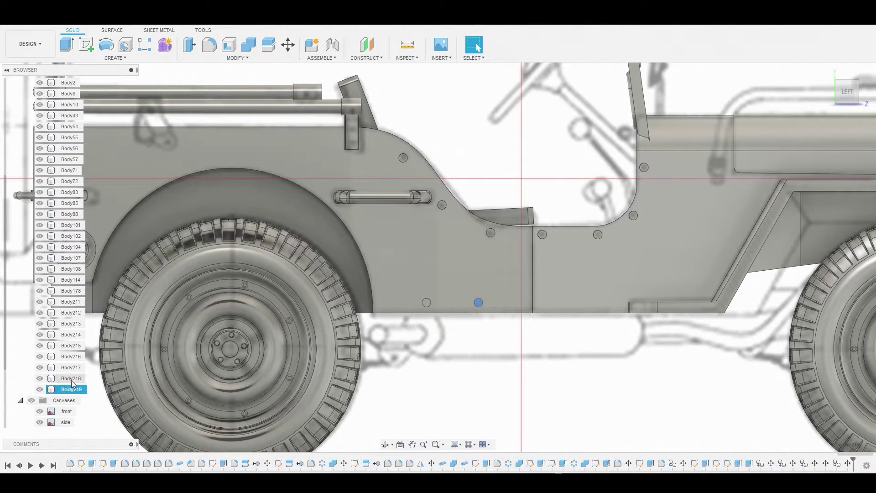
{"action": "left_click", "coordinate": [72, 380], "text": "ctrl"}
{"action": "key", "text": "ctrl+c"}
{"action": "key", "text": "ctrl+v"}
{"action": "left_click_drag", "start_coordinate": [474, 280], "coordinate": [476, 257]}
{"action": "right_click", "coordinate": [548, 176]}
{"action": "left_click", "coordinate": [576, 165]}
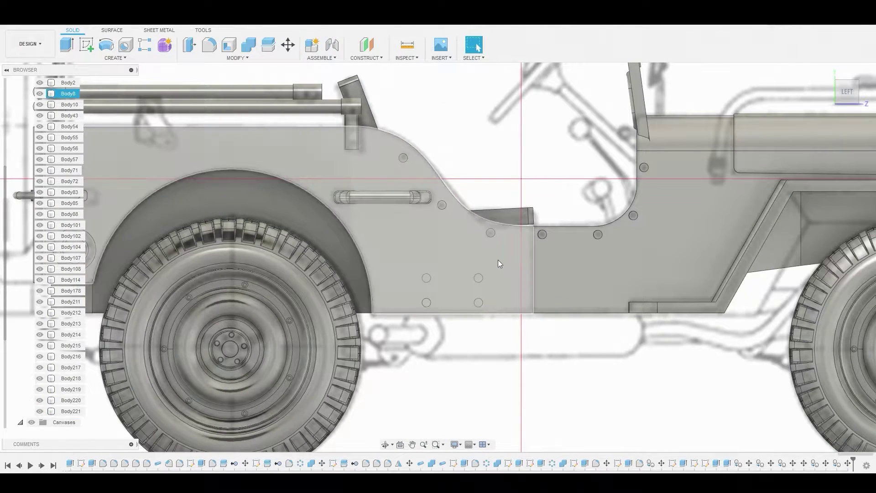
Hide all reference canvases and inspect the bolts on the side panels at an angle
{"action": "middle_click_drag", "start_coordinate": [497, 267], "coordinate": [479, 269], "text": "shift"}
{"action": "key", "text": "Escape"}
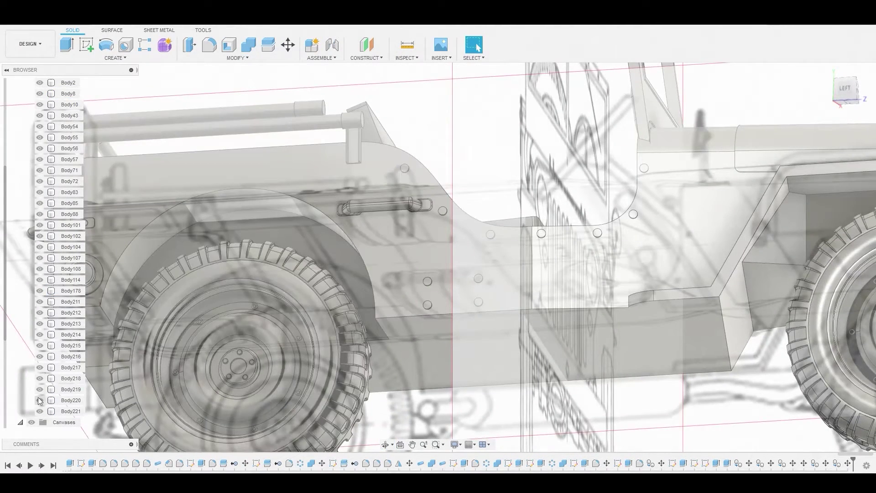
{"action": "left_click", "coordinate": [31, 421]}
{"action": "scroll", "coordinate": [420, 276], "scroll_direction": "up", "scroll_amount": 5}
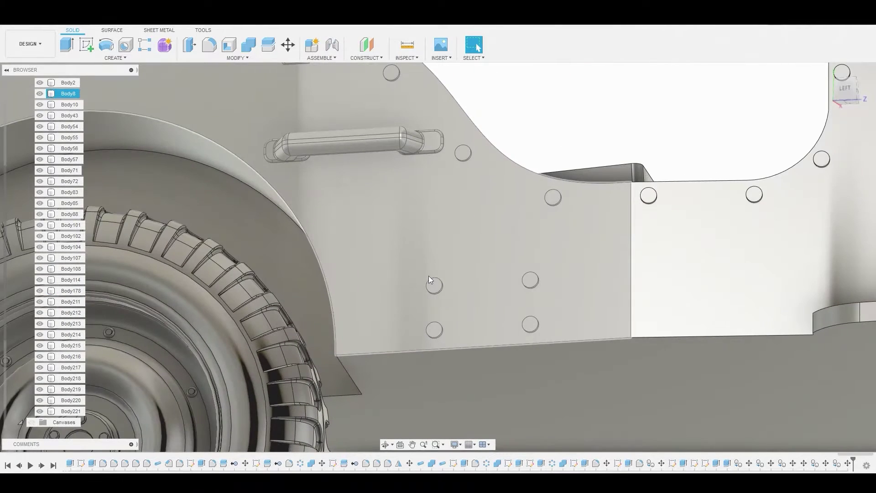
Start a fillet on the outer edge of the bolt above the side handle, try a 0.037 mm radius and reset it to 0
{"action": "key", "text": "f"}
{"action": "middle_click_drag", "start_coordinate": [469, 99], "coordinate": [502, 257]}
{"action": "scroll", "coordinate": [453, 226], "scroll_direction": "up", "scroll_amount": 6}
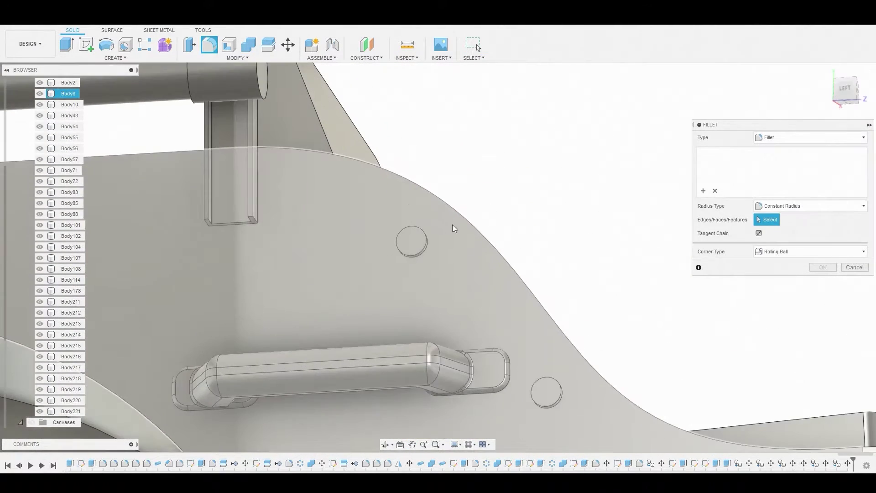
{"action": "left_click", "coordinate": [396, 257]}
{"action": "middle_click_drag", "start_coordinate": [404, 253], "coordinate": [405, 254], "text": "shift"}
{"action": "left_click_drag", "start_coordinate": [398, 254], "coordinate": [397, 254]}
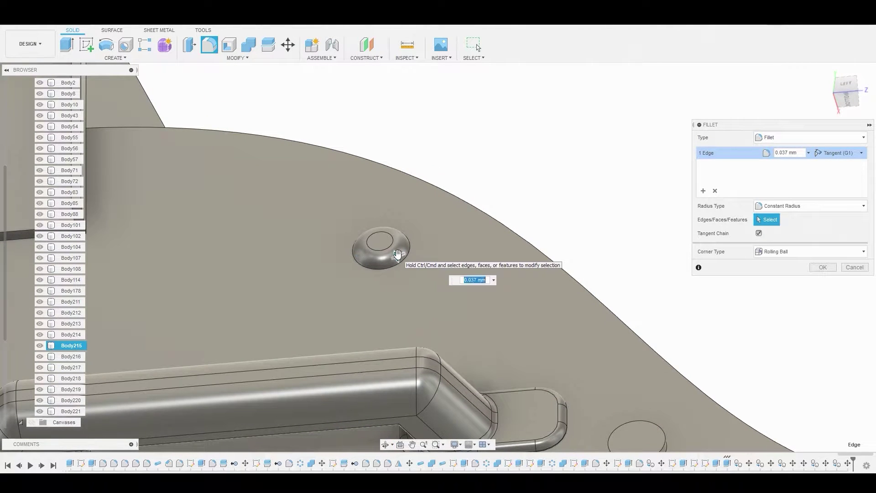
{"action": "key", "text": "ctrl"}
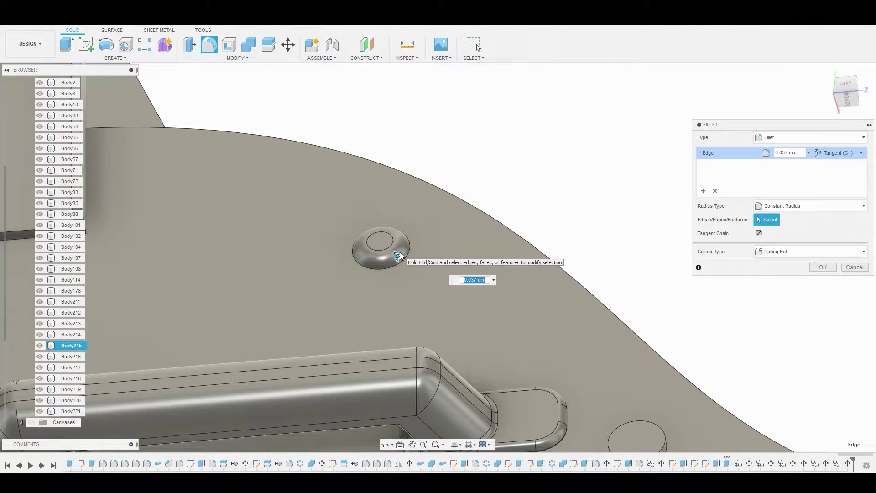
{"action": "left_click_drag", "start_coordinate": [398, 255], "coordinate": [403, 256]}
Add the outer edges of the other six bolts on the rear side panel to the fillet
{"action": "scroll", "coordinate": [463, 237], "scroll_direction": "down", "scroll_amount": 5}
{"action": "middle_click_drag", "start_coordinate": [568, 292], "coordinate": [487, 181]}
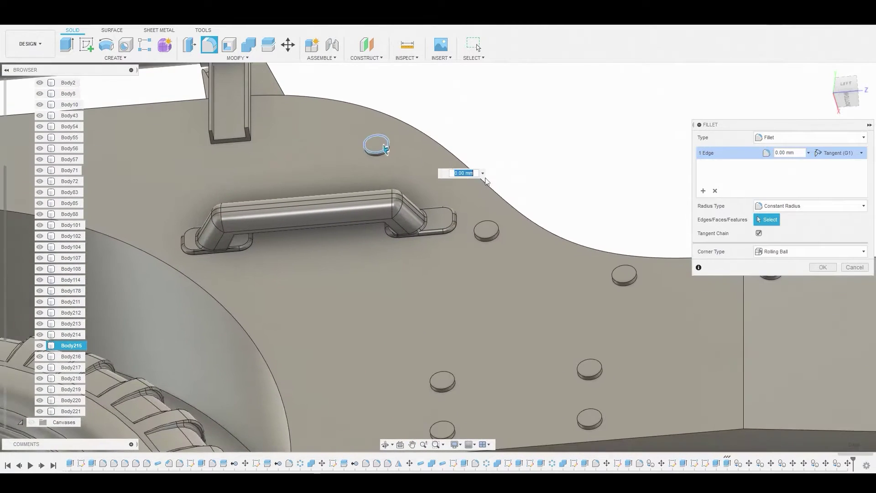
{"action": "left_click", "coordinate": [497, 234]}
{"action": "left_click", "coordinate": [450, 384]}
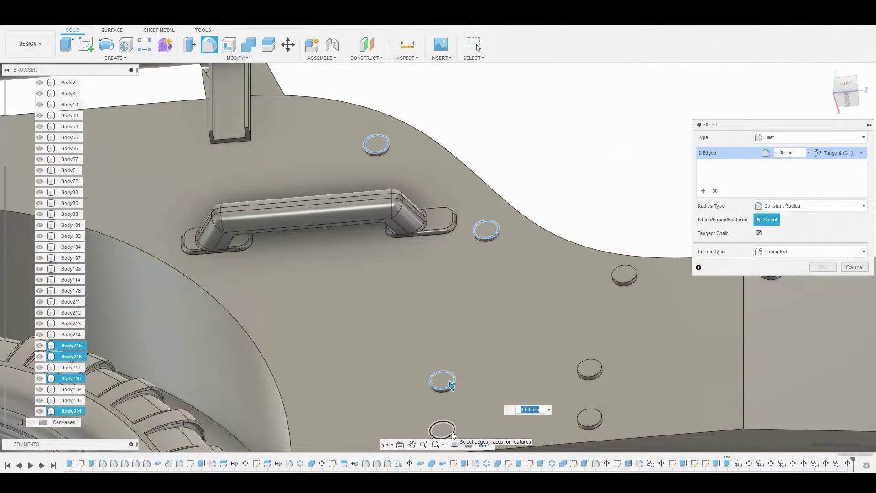
{"action": "left_click", "coordinate": [452, 432]}
{"action": "left_click", "coordinate": [592, 376]}
{"action": "left_click", "coordinate": [600, 420]}
{"action": "left_click", "coordinate": [637, 279]}
Add the outer edges of the remaining four bolts around the door opening to the fillet and apply a 0.037 mm radius
{"action": "middle_click_drag", "start_coordinate": [637, 279], "coordinate": [380, 286]}
{"action": "left_click", "coordinate": [383, 291]}
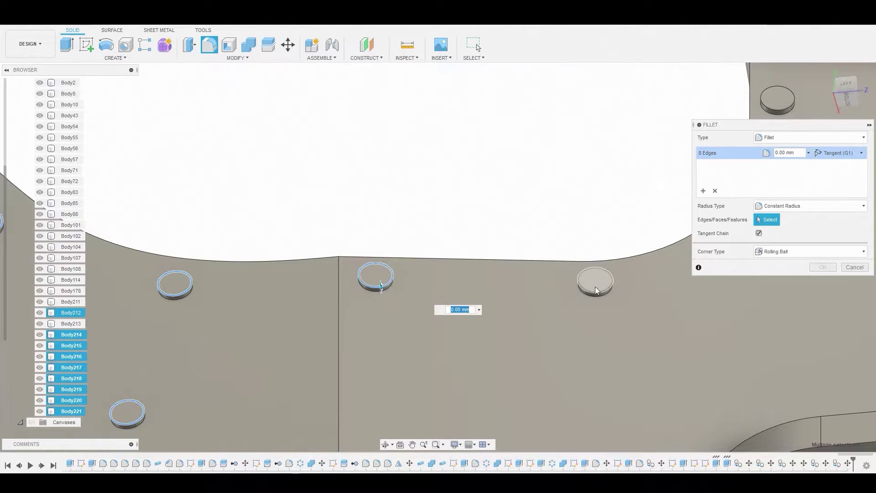
{"action": "left_click", "coordinate": [596, 292]}
{"action": "middle_click_drag", "start_coordinate": [595, 291], "coordinate": [257, 339]}
{"action": "left_click", "coordinate": [392, 289]}
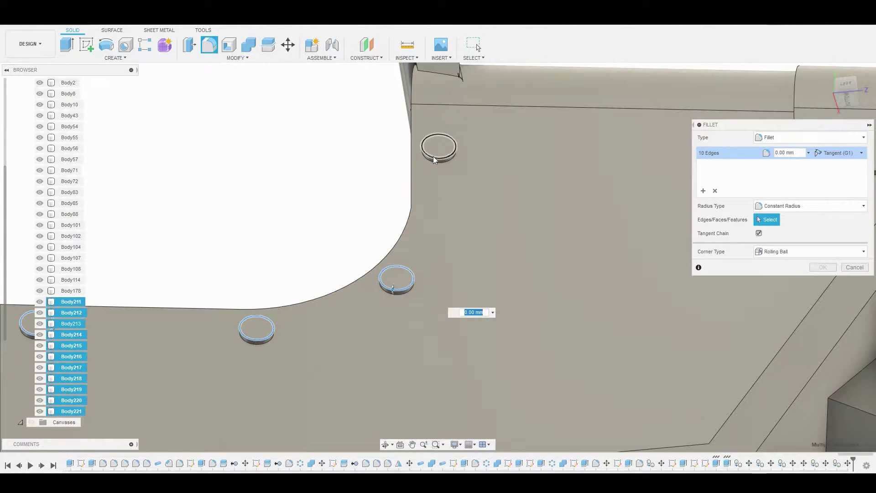
{"action": "left_click", "coordinate": [434, 156]}
{"action": "scroll", "coordinate": [379, 200], "scroll_direction": "down", "scroll_amount": 5}
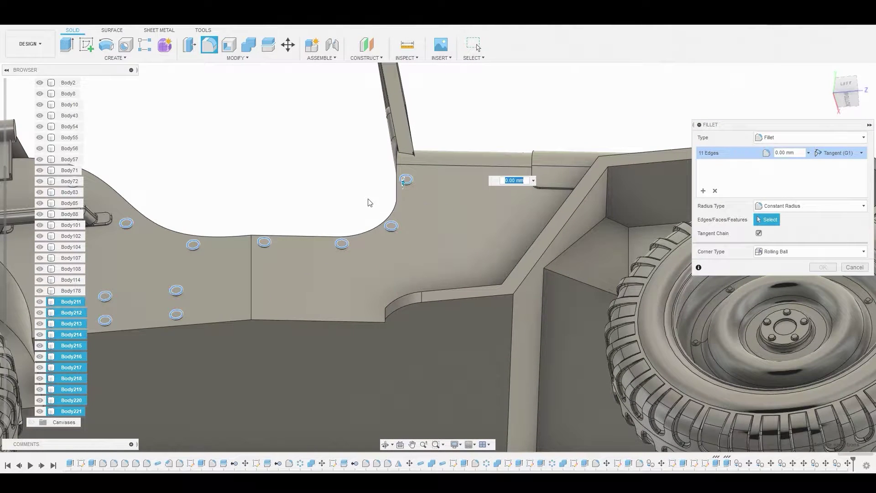
{"action": "key", "text": "Return"}
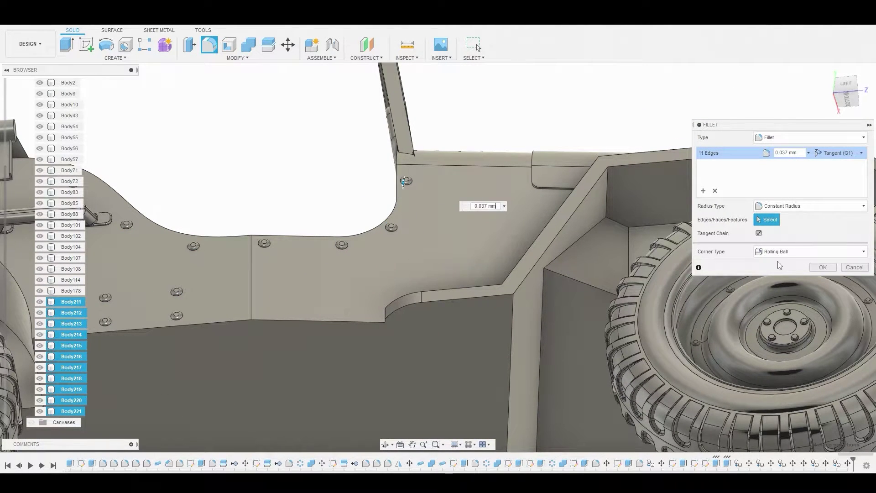
{"action": "left_click", "coordinate": [821, 269]}
Join all eleven side bolts, Body211 to Body221, to the main jeep body, Body8, with Combine
{"action": "scroll", "coordinate": [466, 220], "scroll_direction": "down", "scroll_amount": 4}
{"action": "middle_click_drag", "start_coordinate": [466, 220], "coordinate": [327, 333], "text": "shift"}
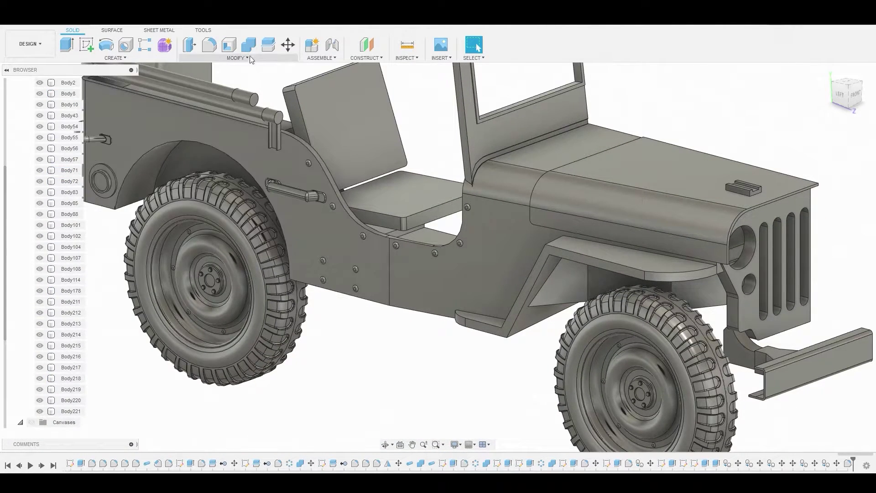
{"action": "left_click", "coordinate": [249, 45]}
{"action": "left_click", "coordinate": [362, 251]}
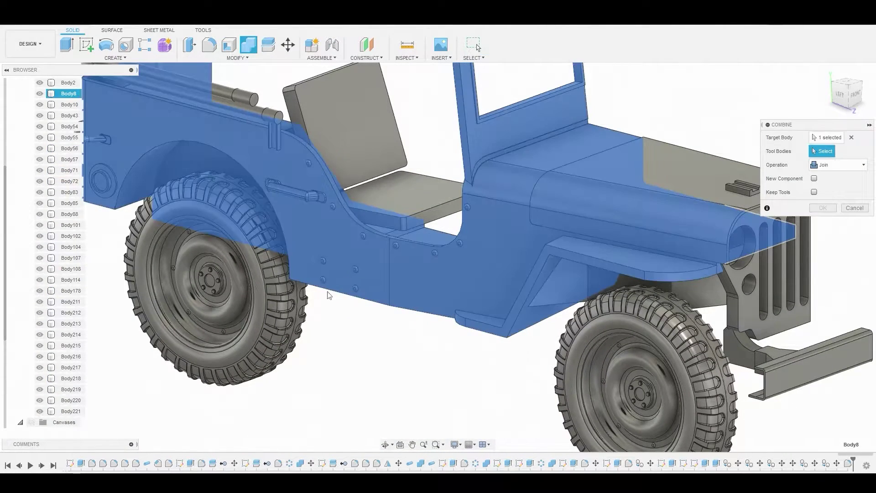
{"action": "left_click", "coordinate": [72, 301]}
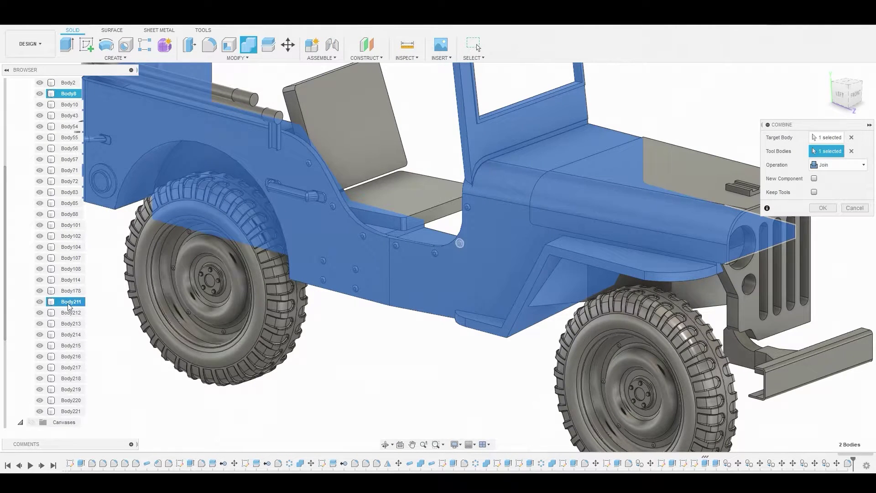
{"action": "left_click", "coordinate": [71, 411], "text": "shift"}
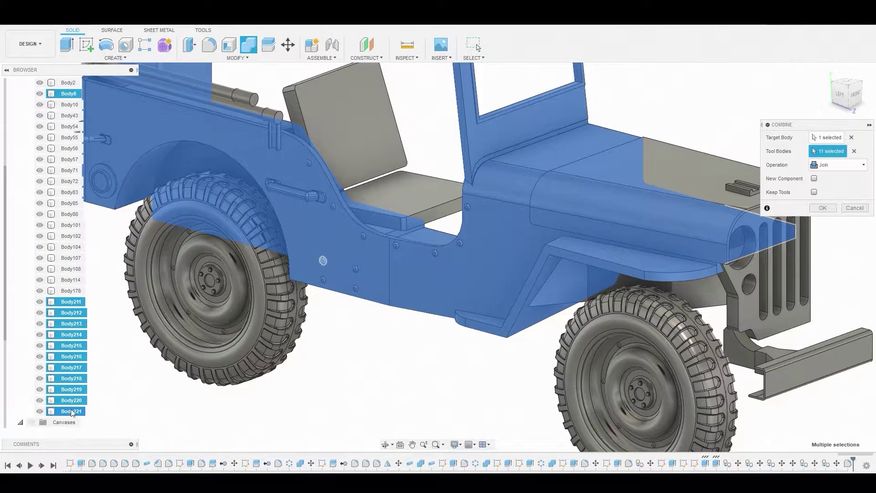
{"action": "left_click", "coordinate": [840, 177]}
{"action": "left_click", "coordinate": [824, 208]}
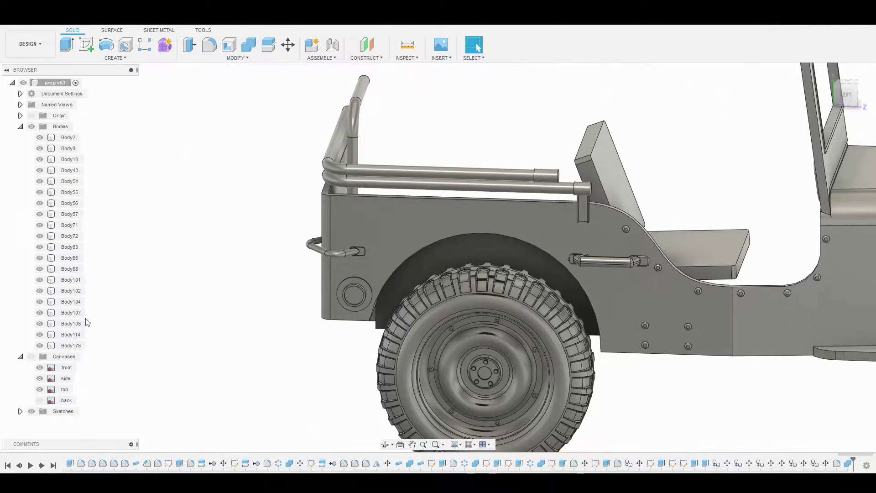
Copy the round light on the rear side panel, rotate the copy about the vertical axis to face backward, and move it to the back panel
{"action": "left_click", "coordinate": [72, 313]}
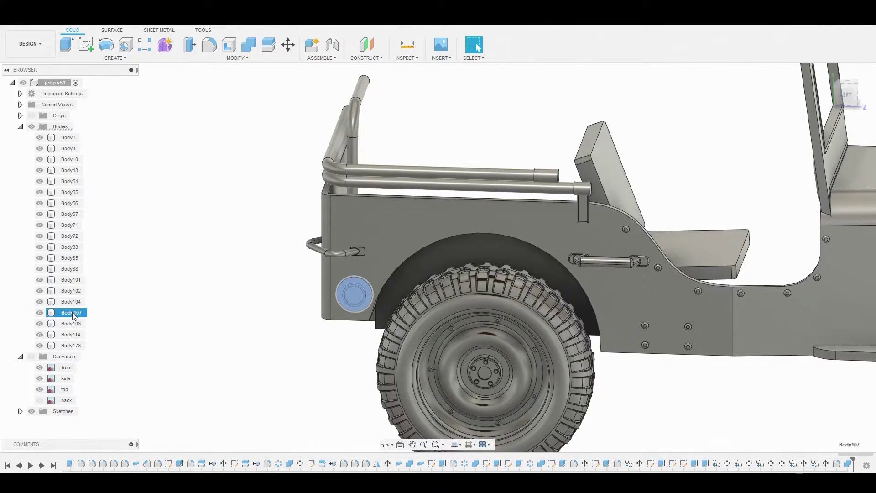
{"action": "key", "text": "ctrl+c"}
{"action": "key", "text": "ctrl+v"}
{"action": "middle_click_drag", "start_coordinate": [256, 325], "coordinate": [298, 299], "text": "shift"}
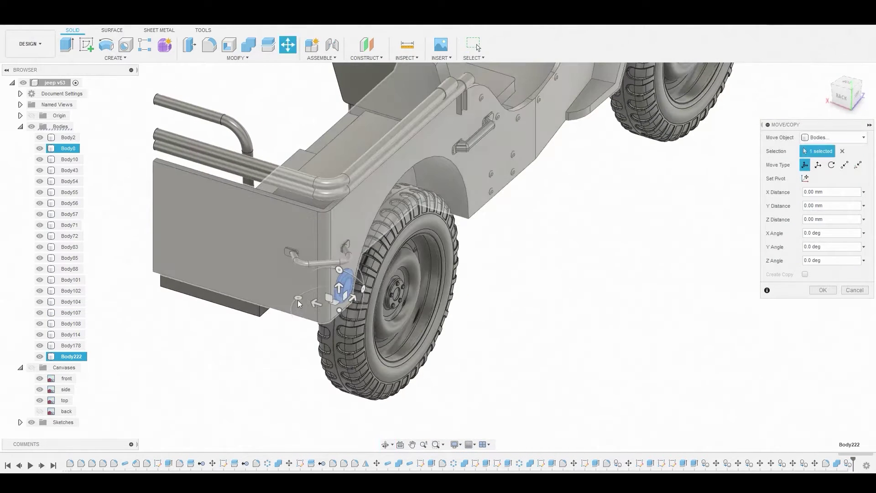
{"action": "left_click_drag", "start_coordinate": [299, 297], "coordinate": [327, 287]}
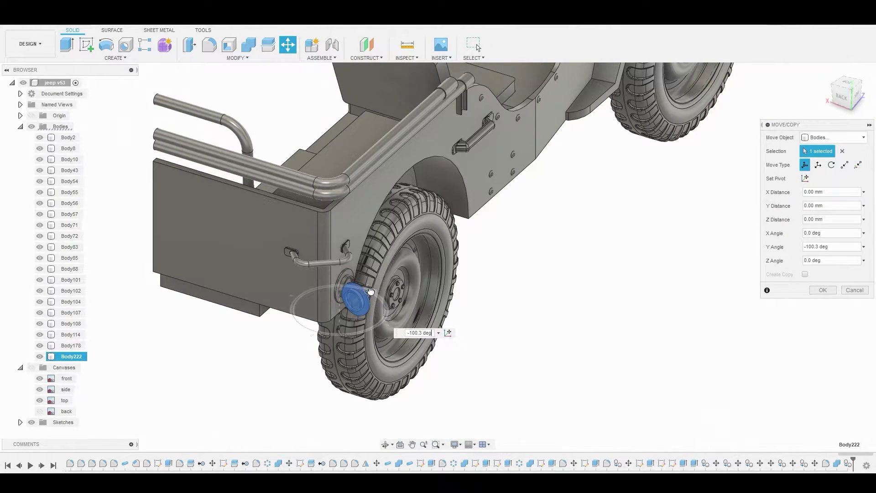
{"action": "left_click_drag", "start_coordinate": [359, 306], "coordinate": [278, 295]}
{"action": "left_click", "coordinate": [843, 97]}
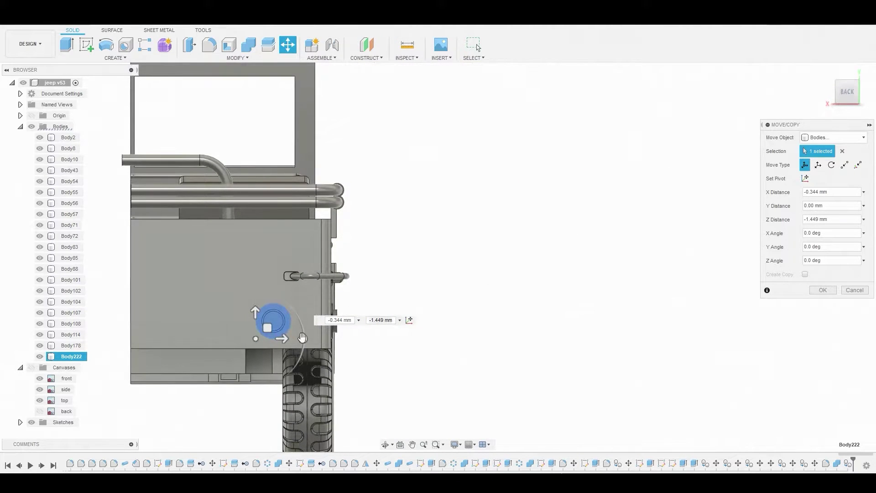
Show the canvases with back instead of front visible, and shift the light copy by about 0.317 mm and 0.505 mm along the back panel
{"action": "left_click", "coordinate": [32, 367]}
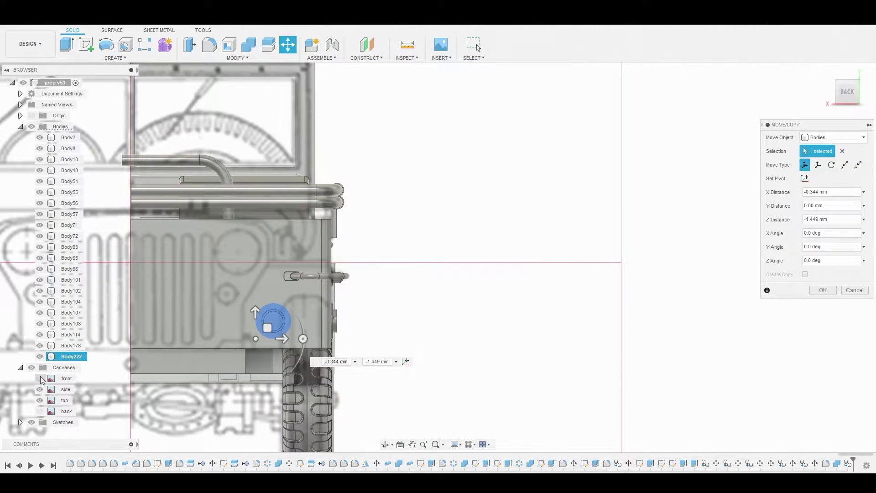
{"action": "left_click", "coordinate": [40, 379]}
{"action": "left_click", "coordinate": [39, 411]}
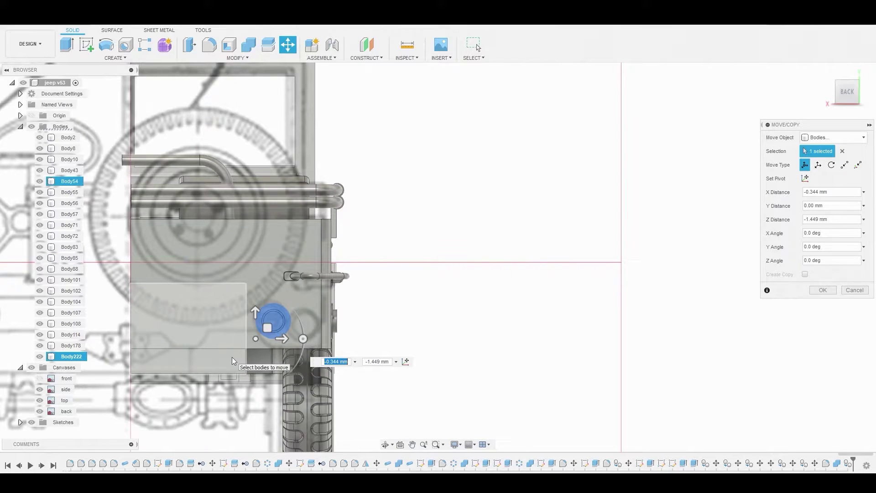
{"action": "left_click_drag", "start_coordinate": [270, 328], "coordinate": [299, 310]}
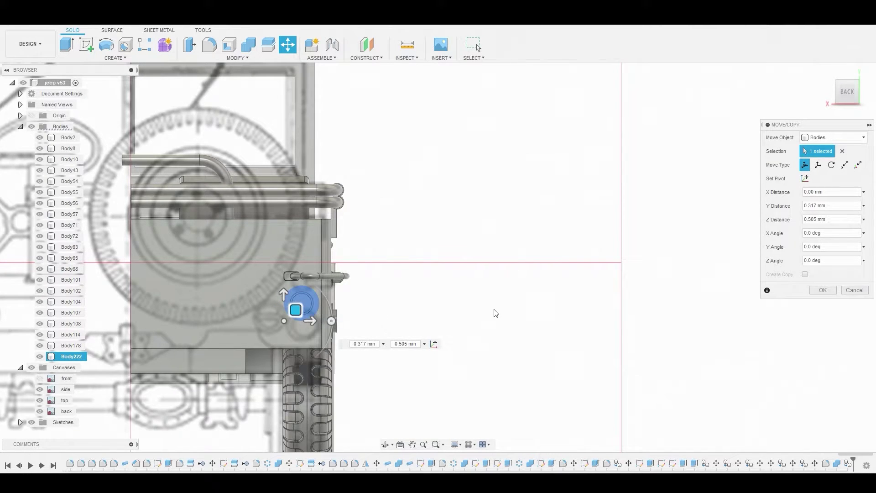
Hide the canvases and seat the copied light on the back panel with a depth offset of about -0.045 mm
{"action": "middle_click_drag", "start_coordinate": [412, 306], "coordinate": [474, 271], "text": "shift"}
{"action": "scroll", "coordinate": [252, 323], "scroll_direction": "up", "scroll_amount": 3}
{"action": "scroll", "coordinate": [252, 322], "scroll_direction": "up", "scroll_amount": 3}
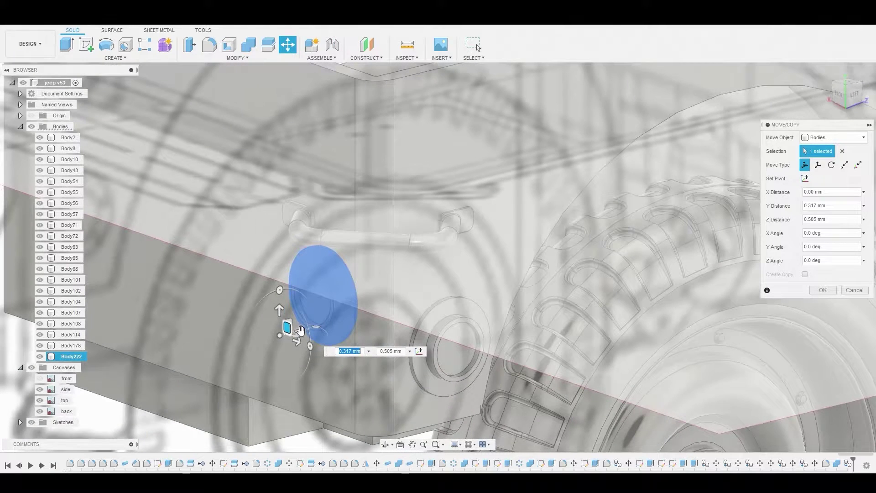
{"action": "mouse_move", "coordinate": [300, 330]}
{"action": "left_mouse_down"}
{"action": "mouse_move", "coordinate": [289, 333]}
{"action": "mouse_move", "coordinate": [297, 335]}
{"action": "left_mouse_up"}
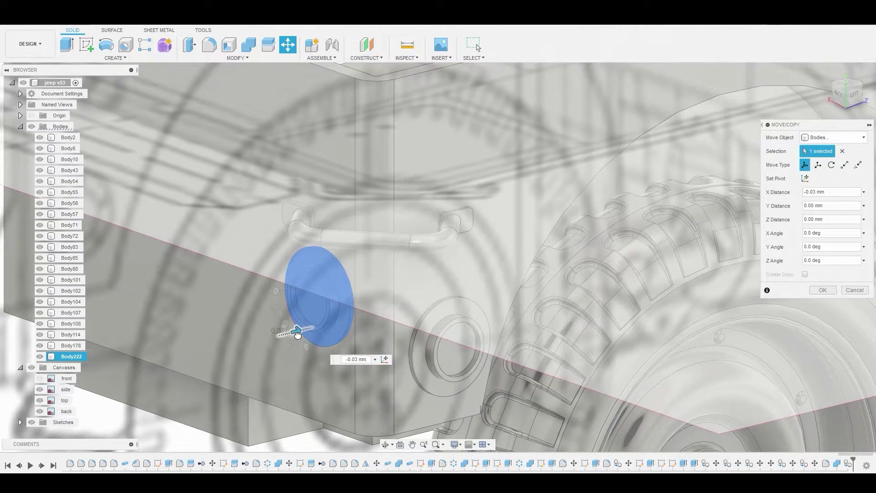
{"action": "middle_click_drag", "start_coordinate": [336, 301], "coordinate": [344, 272], "text": "shift"}
{"action": "left_click", "coordinate": [33, 366]}
{"action": "middle_click_drag", "start_coordinate": [310, 363], "coordinate": [383, 205]}
{"action": "middle_click_drag", "start_coordinate": [383, 205], "coordinate": [377, 180], "text": "shift"}
{"action": "left_click_drag", "start_coordinate": [324, 280], "coordinate": [321, 277]}
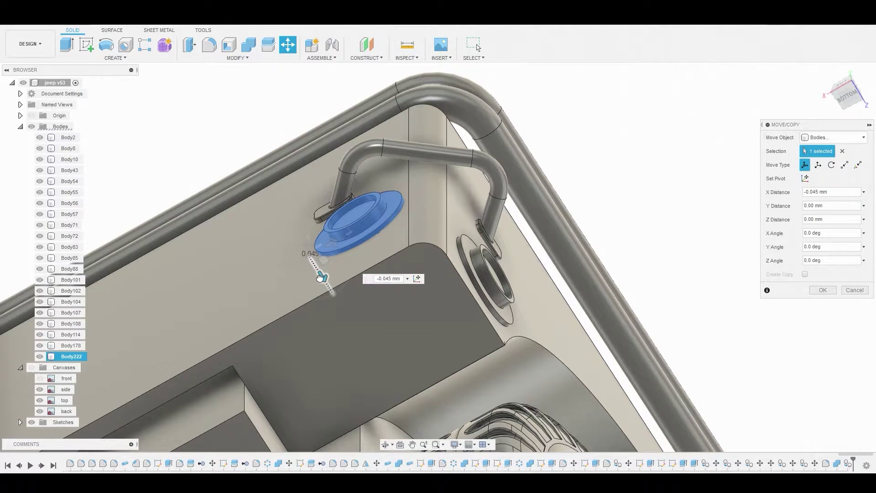
{"action": "left_click", "coordinate": [823, 290]}
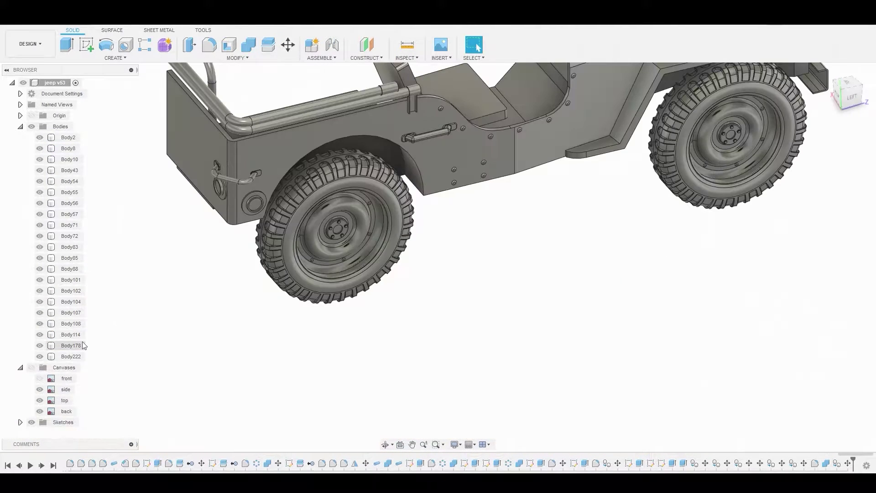
Copy the rear wheel, turn the copy to face backward, and move it behind the back panel
{"action": "left_click", "coordinate": [71, 345]}
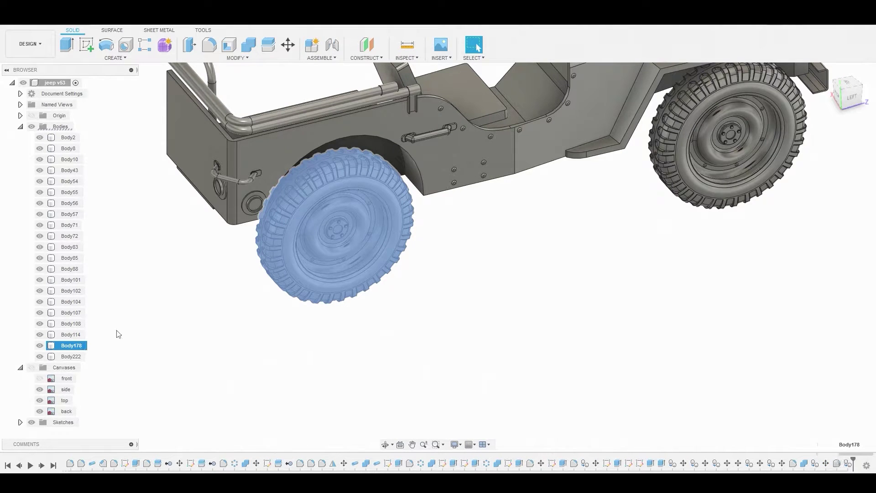
{"action": "key", "text": "ctrl+c"}
{"action": "key", "text": "ctrl+v"}
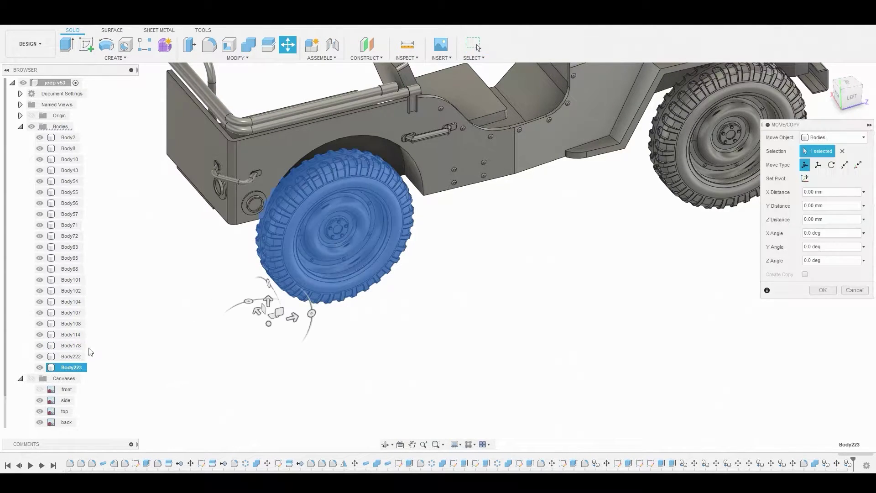
{"action": "left_click_drag", "start_coordinate": [251, 300], "coordinate": [285, 325]}
{"action": "left_click_drag", "start_coordinate": [203, 305], "coordinate": [127, 233]}
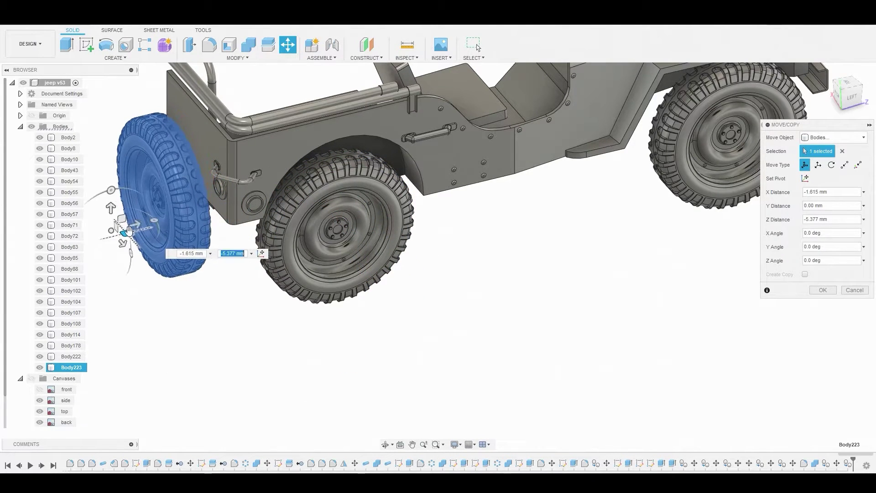
Raise the wheel copy to the spare wheel's height on the back panel, using the redisplayed canvases as reference
{"action": "left_click", "coordinate": [839, 94]}
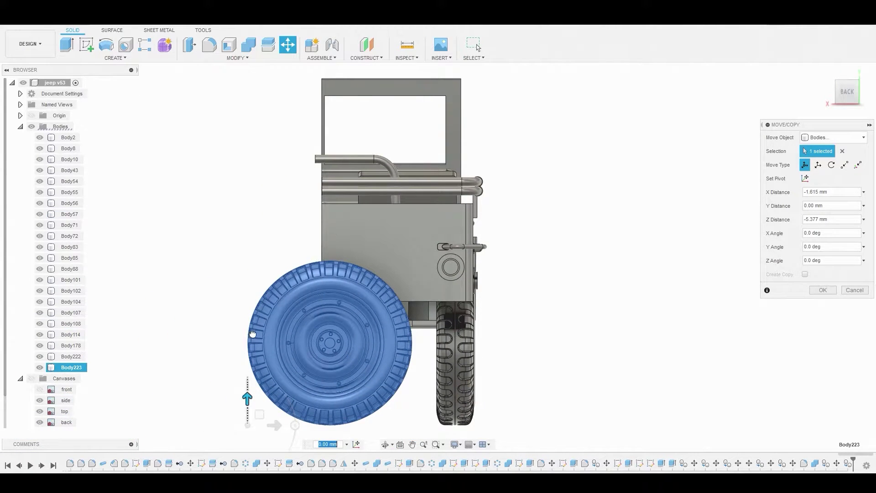
{"action": "left_click_drag", "start_coordinate": [249, 400], "coordinate": [290, 256]}
{"action": "left_click", "coordinate": [32, 379]}
{"action": "middle_click_drag", "start_coordinate": [475, 205], "coordinate": [406, 238], "text": "shift"}
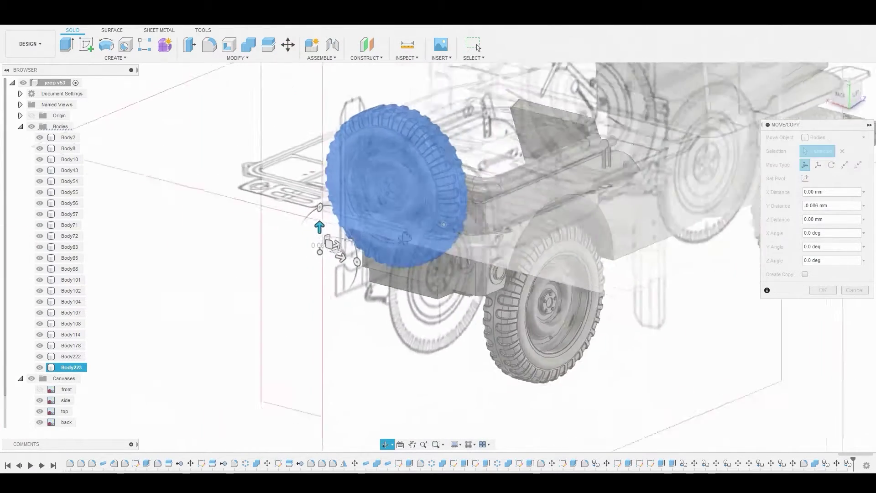
Set the spare wheel's distance behind the back panel with a move of about -0.292 mm, and hide the canvases
{"action": "middle_click_drag", "start_coordinate": [332, 244], "coordinate": [405, 218], "text": "shift"}
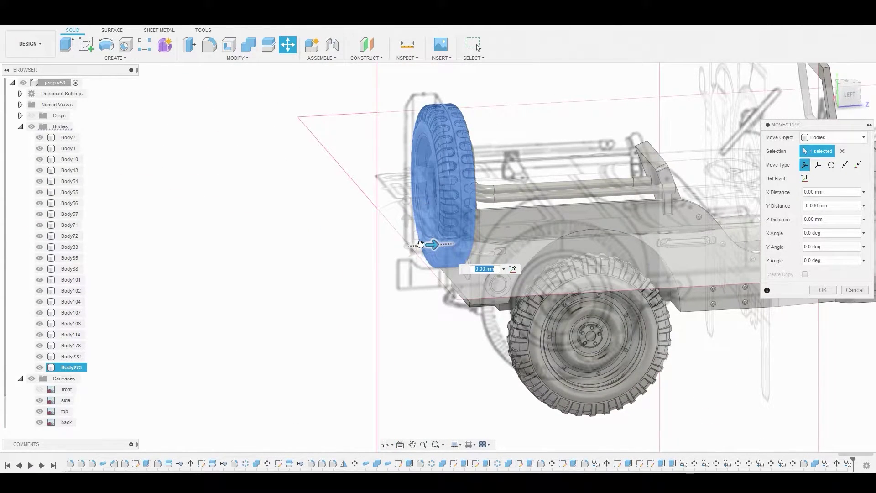
{"action": "left_click_drag", "start_coordinate": [420, 245], "coordinate": [420, 245]}
{"action": "middle_click_drag", "start_coordinate": [438, 230], "coordinate": [468, 230], "text": "shift"}
{"action": "scroll", "coordinate": [461, 229], "scroll_direction": "up", "scroll_amount": 3}
{"action": "left_click_drag", "start_coordinate": [449, 246], "coordinate": [446, 243]}
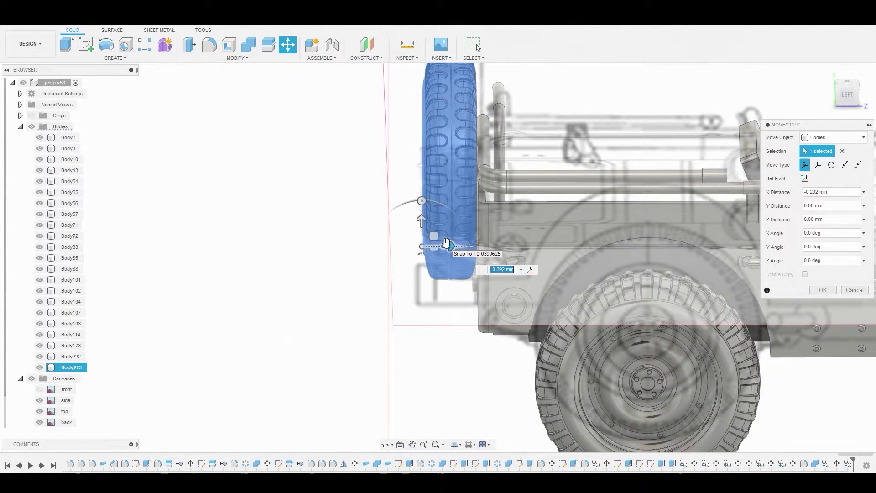
{"action": "left_click", "coordinate": [823, 291]}
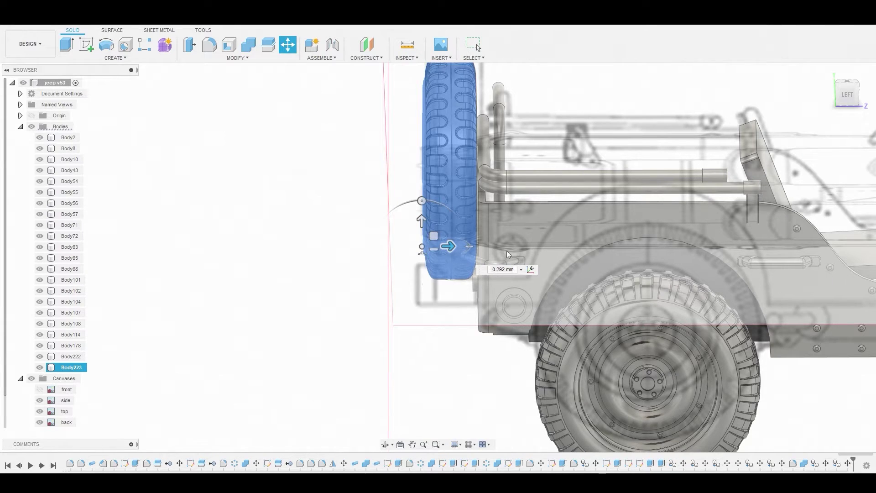
{"action": "key", "text": "Escape"}
{"action": "left_click", "coordinate": [32, 378]}
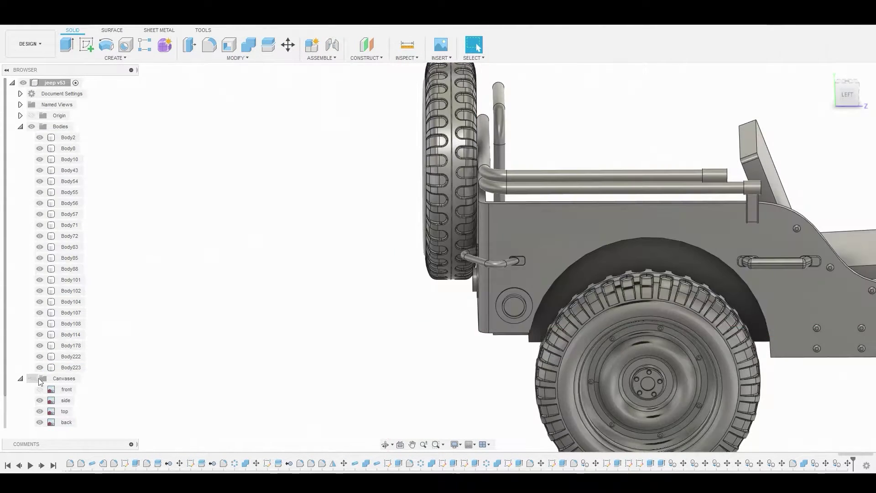
Start a sketch on the back panel face and draw a circle about 0.43 mm in diameter below and inboard of the round light
{"action": "middle_click_drag", "start_coordinate": [370, 347], "coordinate": [400, 332], "text": "shift"}
{"action": "scroll", "coordinate": [400, 331], "scroll_direction": "down", "scroll_amount": 5}
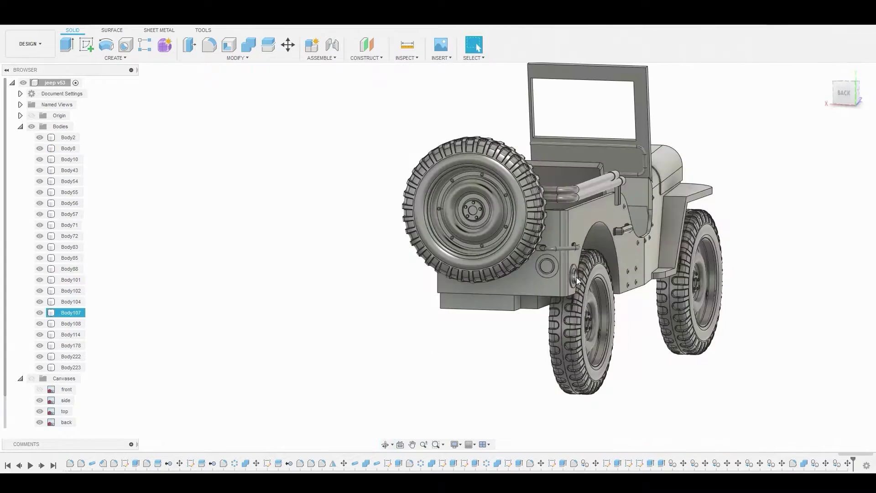
{"action": "left_click", "coordinate": [532, 283]}
{"action": "left_click", "coordinate": [86, 45]}
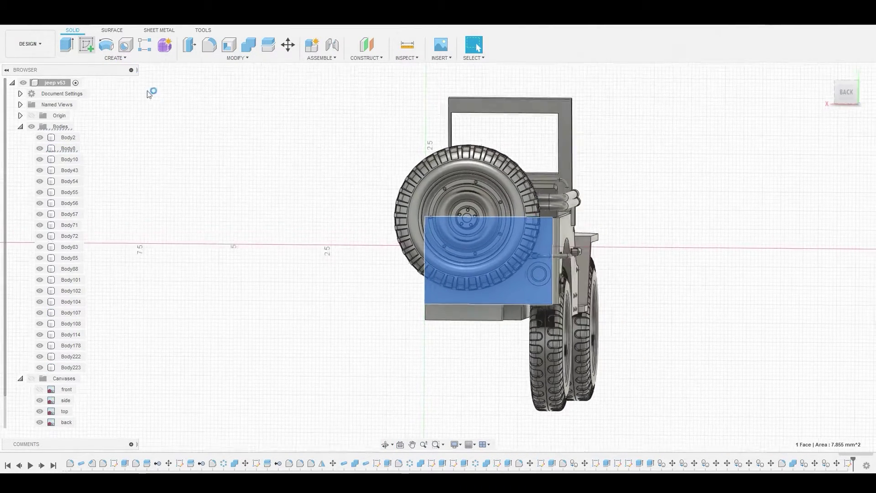
{"action": "left_click", "coordinate": [106, 45]}
{"action": "scroll", "coordinate": [543, 324], "scroll_direction": "up", "scroll_amount": 5}
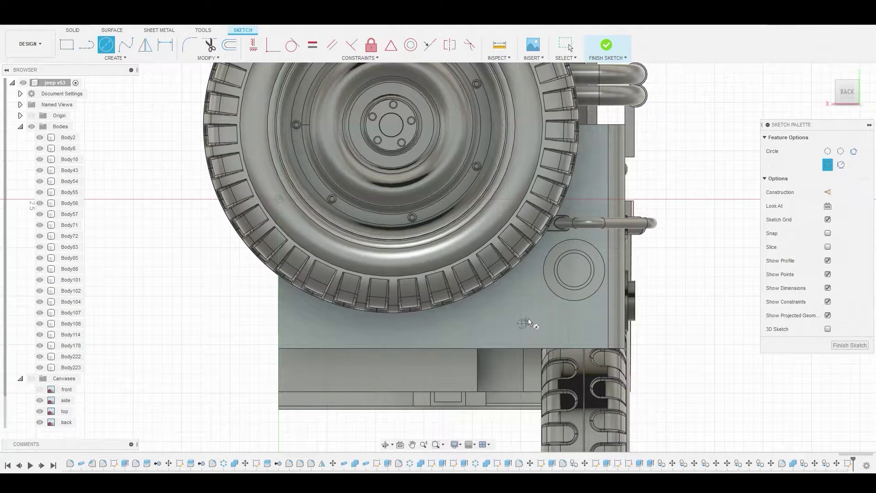
{"action": "left_click", "coordinate": [523, 324]}
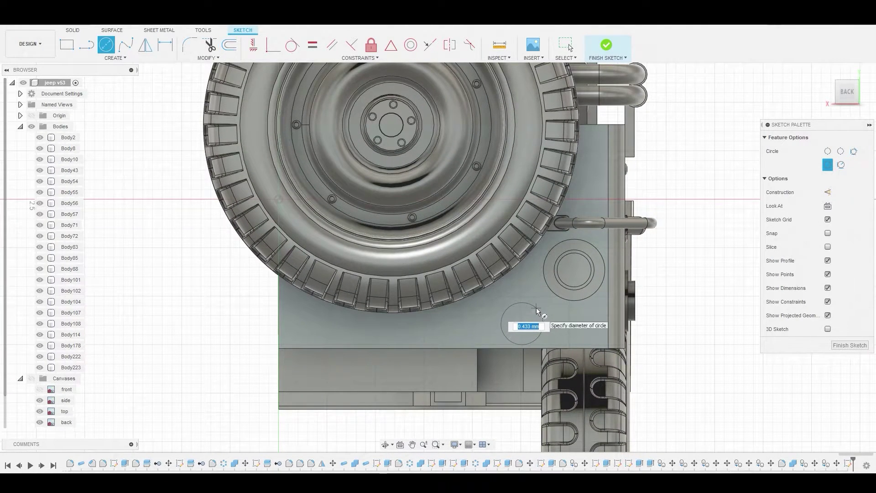
{"action": "left_click", "coordinate": [537, 310]}
{"action": "right_click", "coordinate": [536, 312]}
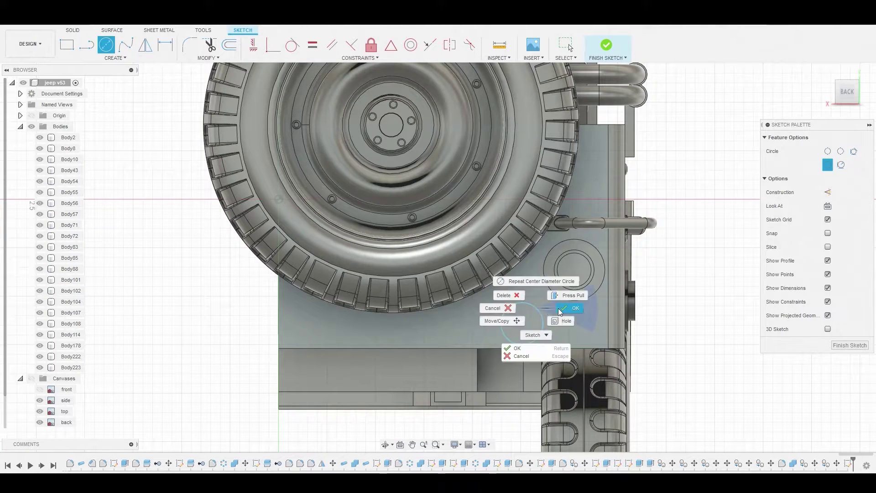
{"action": "left_click", "coordinate": [565, 311]}
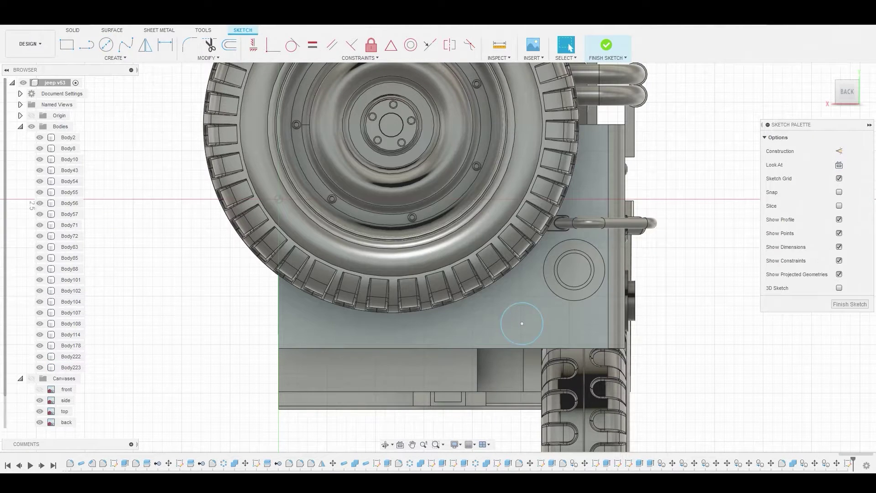
Enlarge the sketched circle to a radius of about 0.266 mm and move it up about 0.075 mm
{"action": "left_click_drag", "start_coordinate": [541, 329], "coordinate": [545, 331]}
{"action": "right_click", "coordinate": [546, 330]}
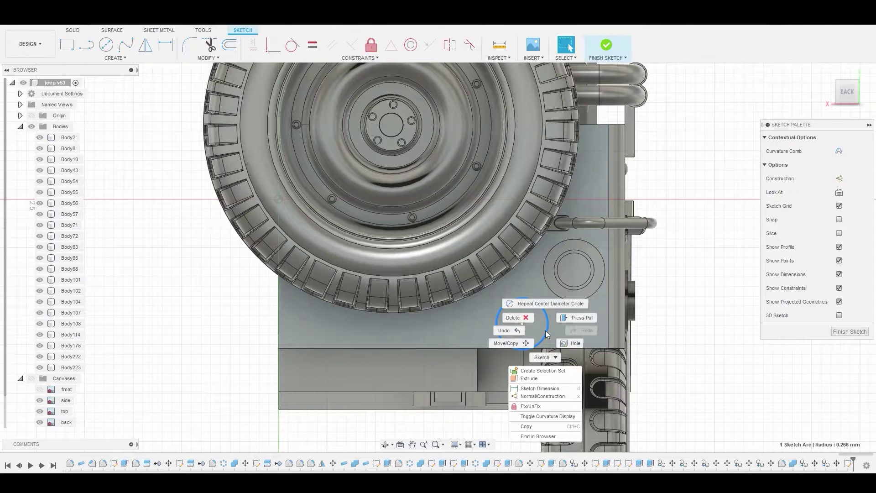
{"action": "left_click", "coordinate": [505, 344]}
{"action": "left_click_drag", "start_coordinate": [519, 300], "coordinate": [520, 295]}
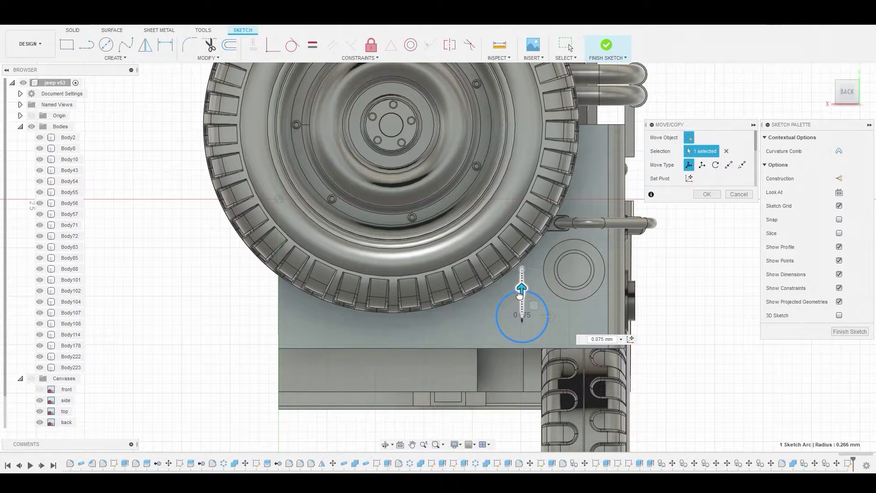
{"action": "right_click", "coordinate": [652, 287]}
{"action": "left_click", "coordinate": [685, 283]}
Extrude the circle 0.193 mm outward from the back panel as a new body
{"action": "left_click", "coordinate": [523, 300]}
{"action": "right_click", "coordinate": [523, 300]}
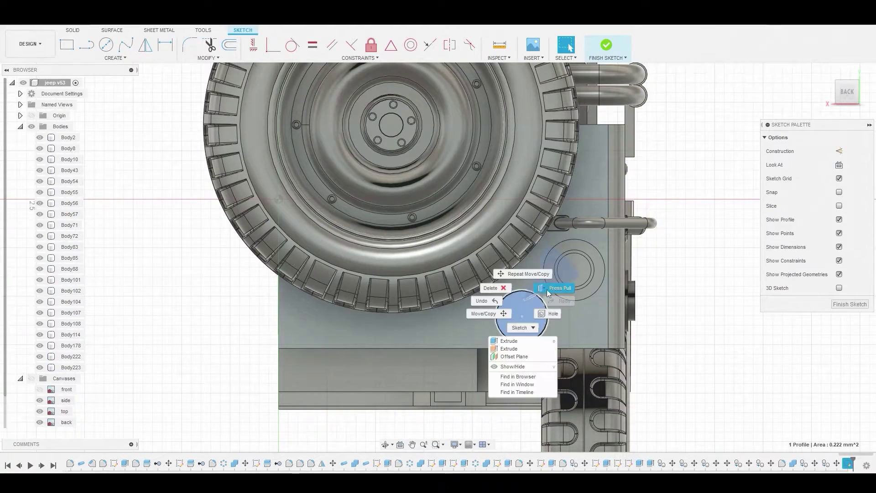
{"action": "left_click", "coordinate": [548, 290]}
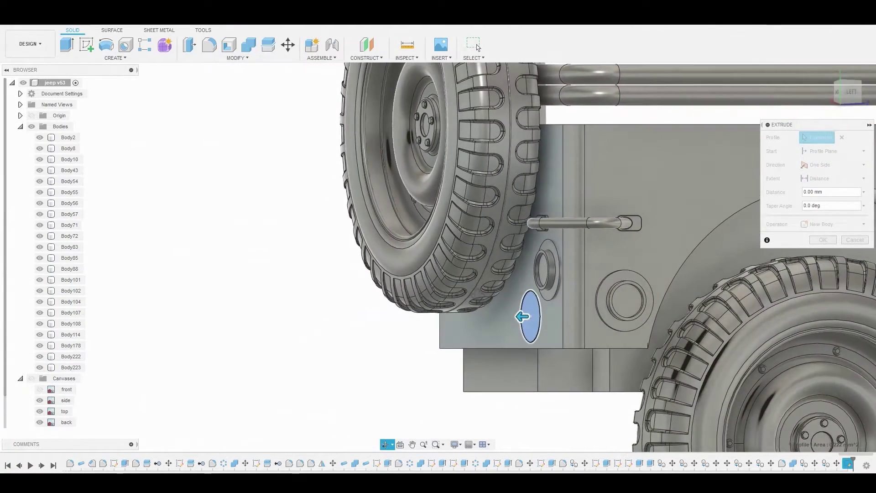
{"action": "left_click_drag", "start_coordinate": [523, 315], "coordinate": [501, 315]}
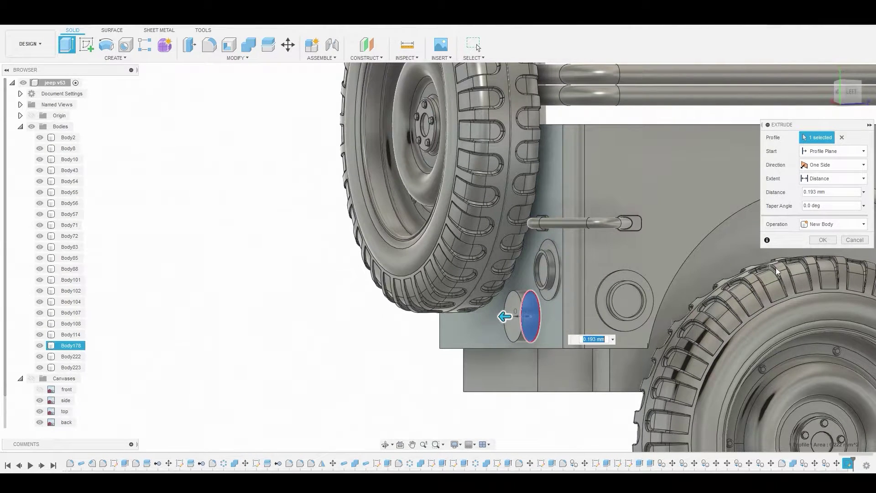
{"action": "left_click", "coordinate": [824, 241]}
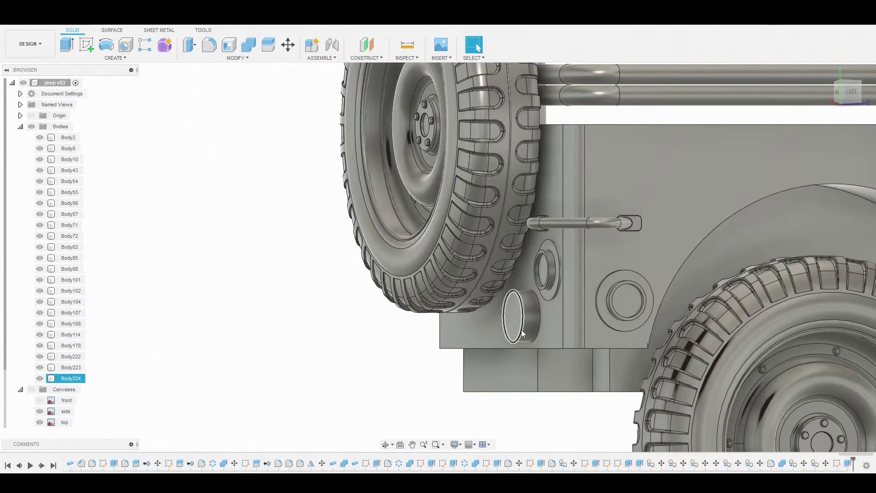
Start a sketch on the cylinder's outer face and offset its circular edge inward by about 0.058 mm
{"action": "middle_click_drag", "start_coordinate": [521, 333], "coordinate": [545, 331], "text": "shift"}
{"action": "scroll", "coordinate": [518, 315], "scroll_direction": "up", "scroll_amount": 4}
{"action": "left_click", "coordinate": [500, 307]}
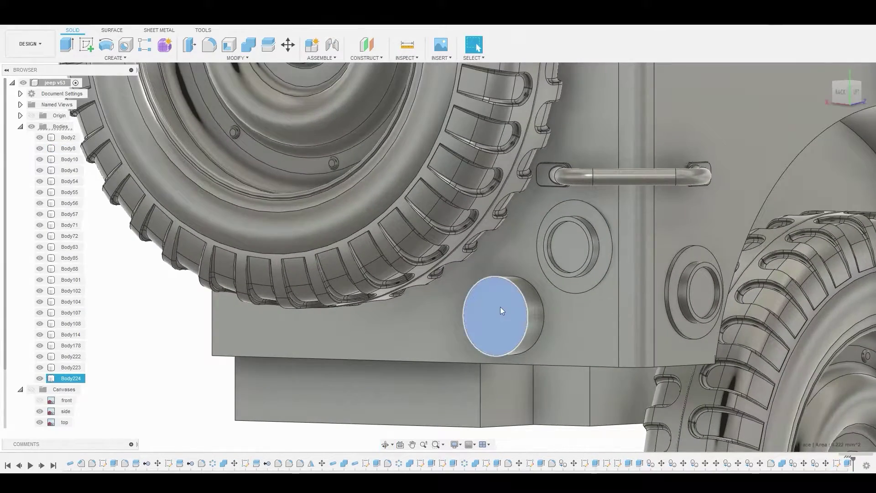
{"action": "left_click", "coordinate": [86, 45]}
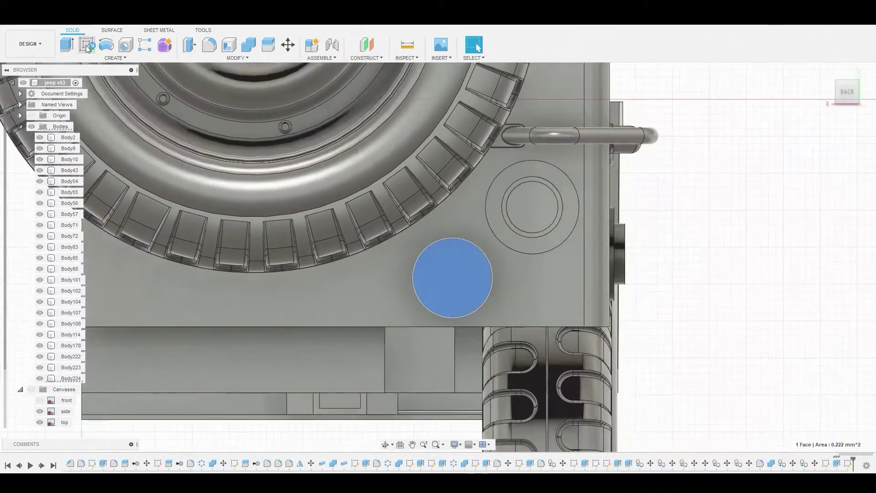
{"action": "left_click", "coordinate": [231, 45]}
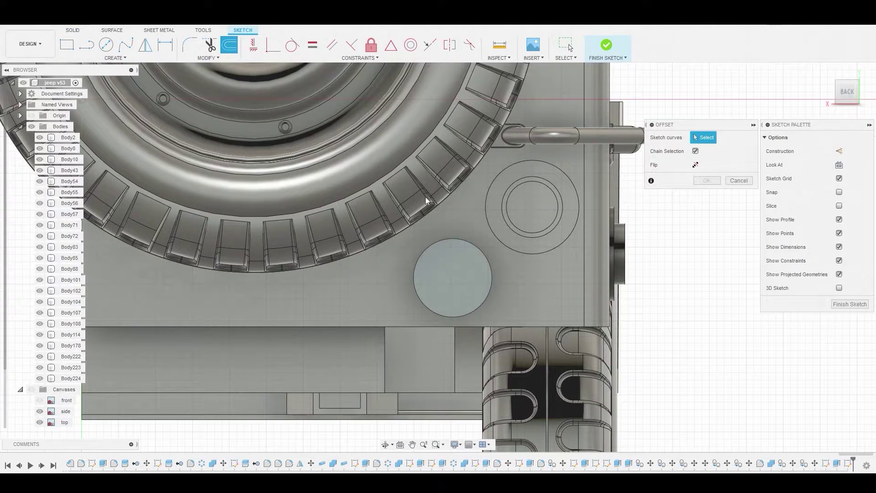
{"action": "left_click", "coordinate": [472, 245]}
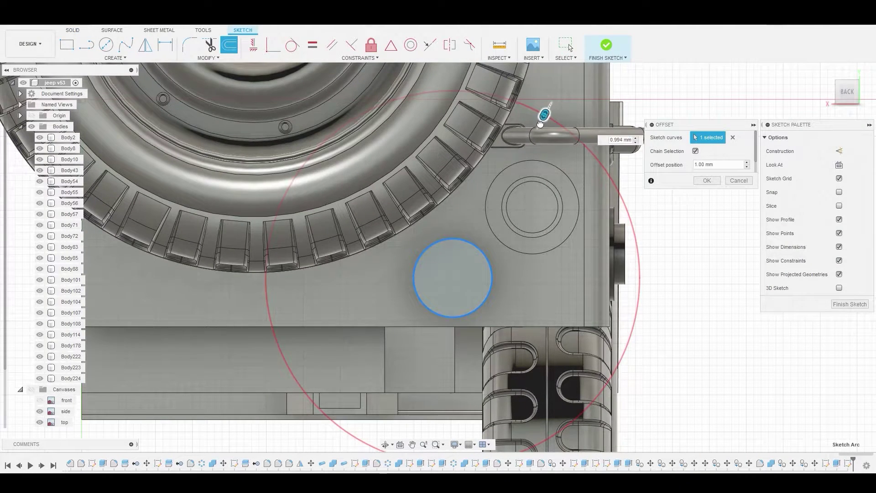
{"action": "left_click_drag", "start_coordinate": [541, 123], "coordinate": [454, 244]}
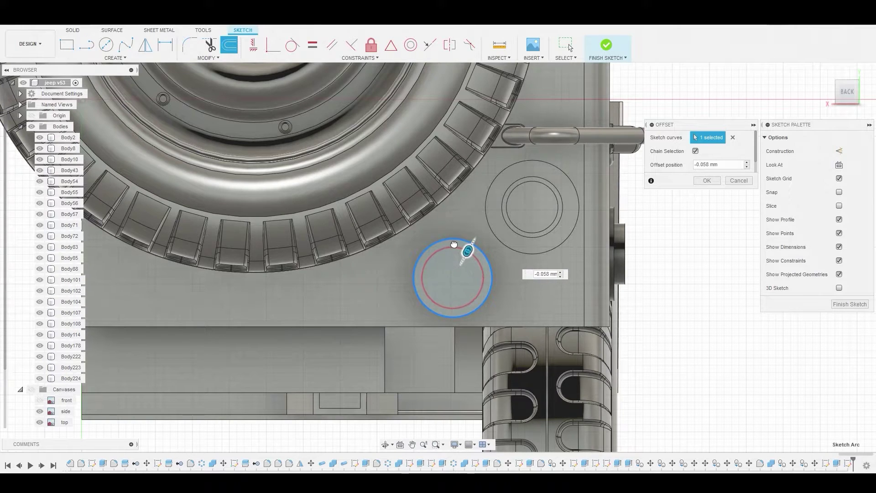
{"action": "left_click", "coordinate": [706, 181]}
Draw a narrow horizontal rectangle across the middle of both circles, extending past the cylinder on each side
{"action": "left_click", "coordinate": [68, 46]}
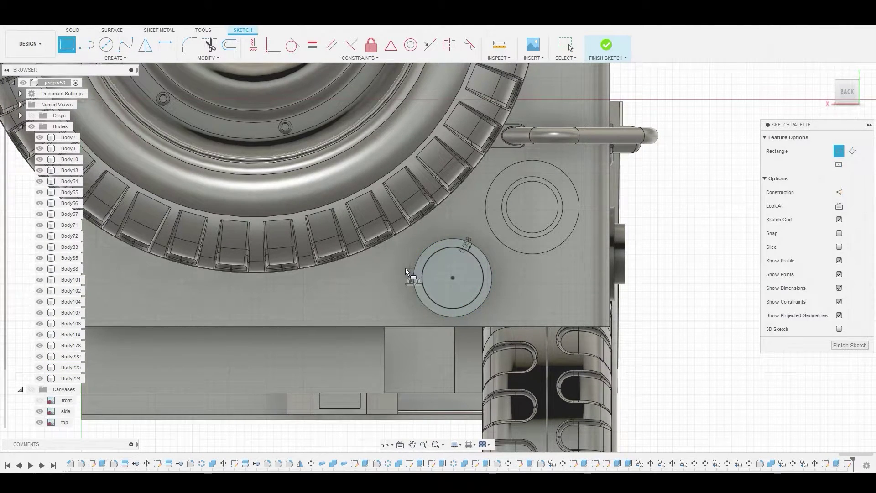
{"action": "left_click", "coordinate": [398, 270]}
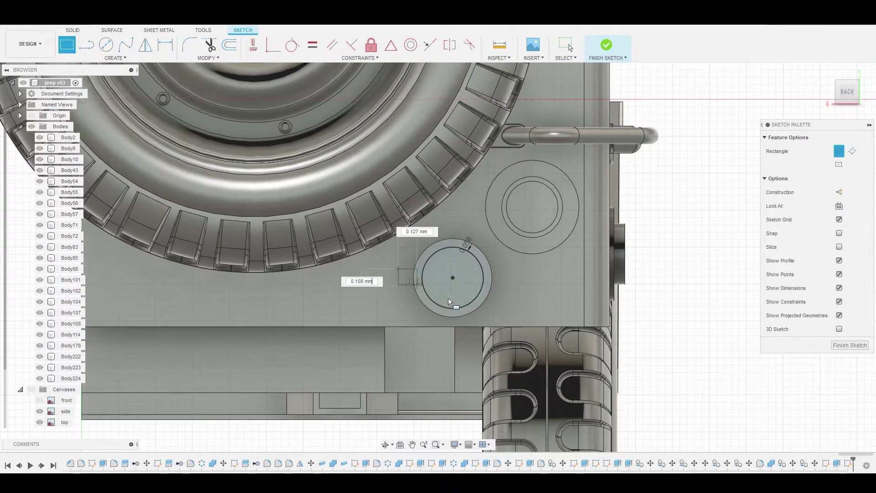
{"action": "left_click", "coordinate": [505, 288]}
{"action": "right_click", "coordinate": [653, 261]}
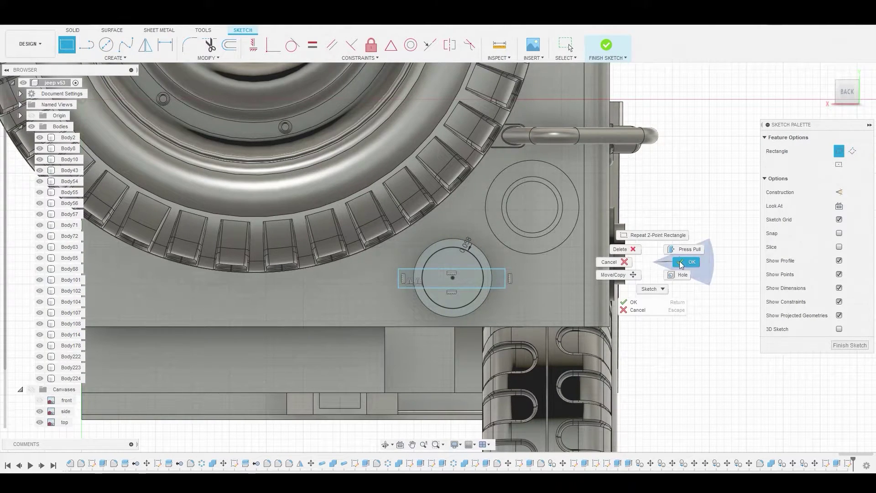
{"action": "left_click", "coordinate": [682, 262]}
Cut the two half-moon profiles above and below the central bar 0.031 mm deep into the cylinder
{"action": "left_click", "coordinate": [453, 260]}
{"action": "left_click", "coordinate": [467, 293]}
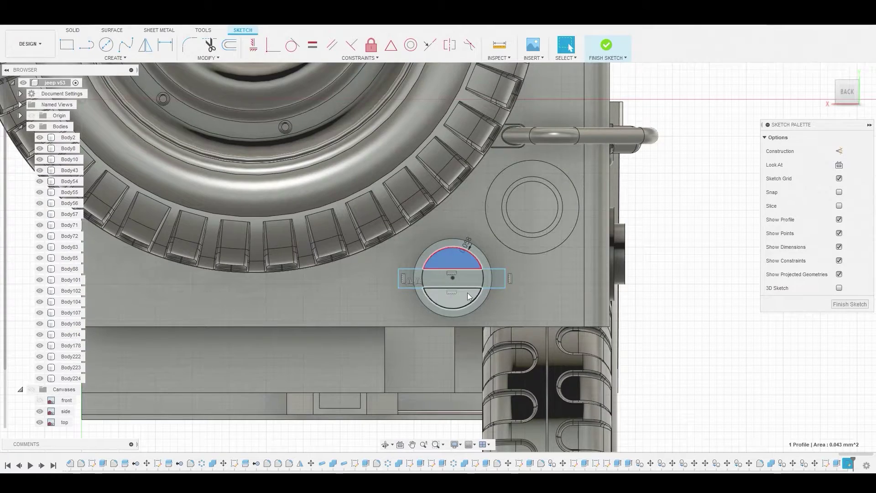
{"action": "right_click", "coordinate": [467, 292]}
{"action": "left_click", "coordinate": [505, 282]}
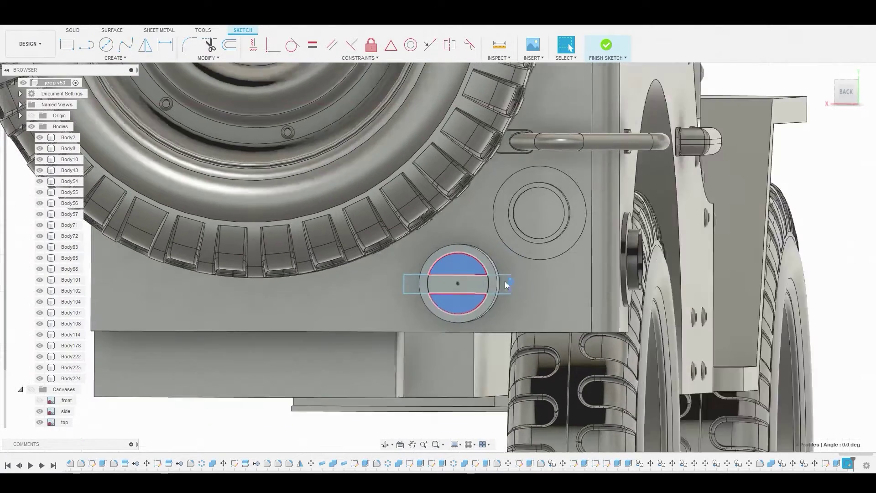
{"action": "key", "text": "e"}
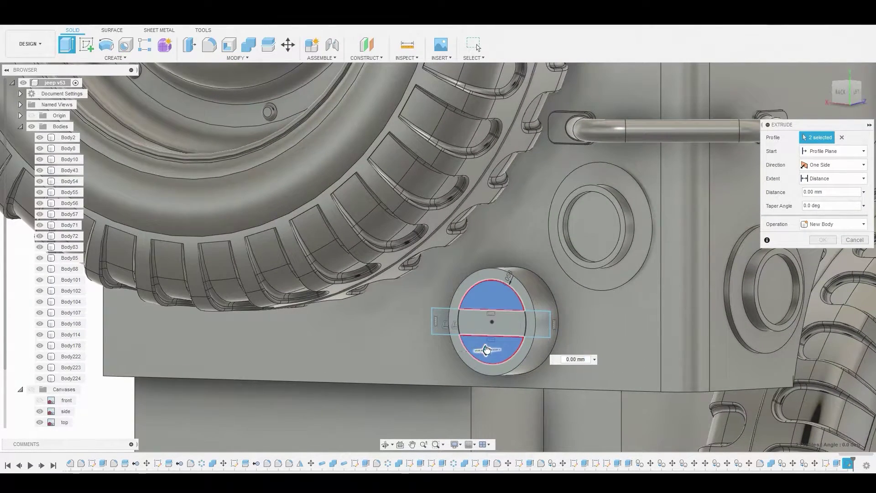
{"action": "left_click_drag", "start_coordinate": [487, 350], "coordinate": [490, 349]}
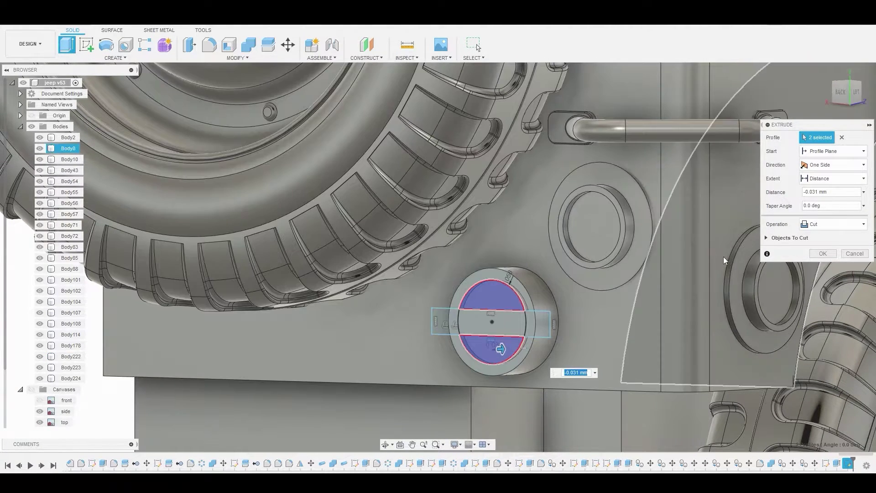
{"action": "left_click", "coordinate": [821, 253]}
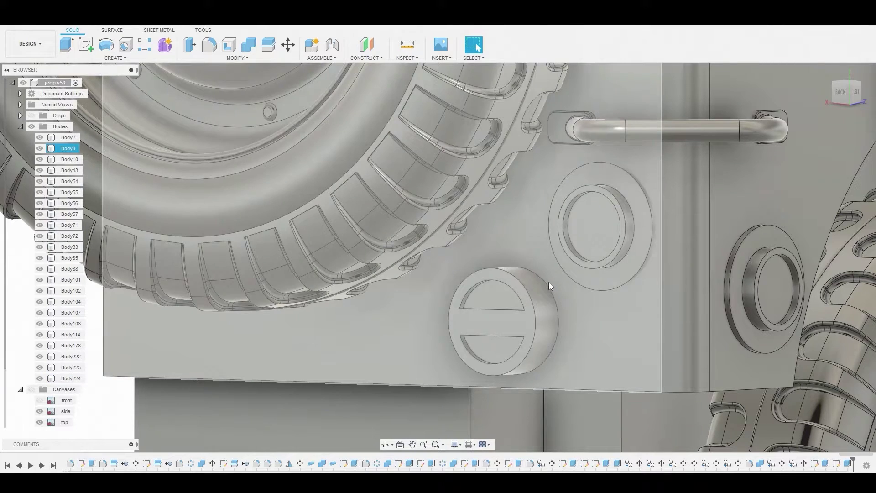
Fillet the outer circular edge of the cylinder's front face
{"action": "key", "text": "f"}
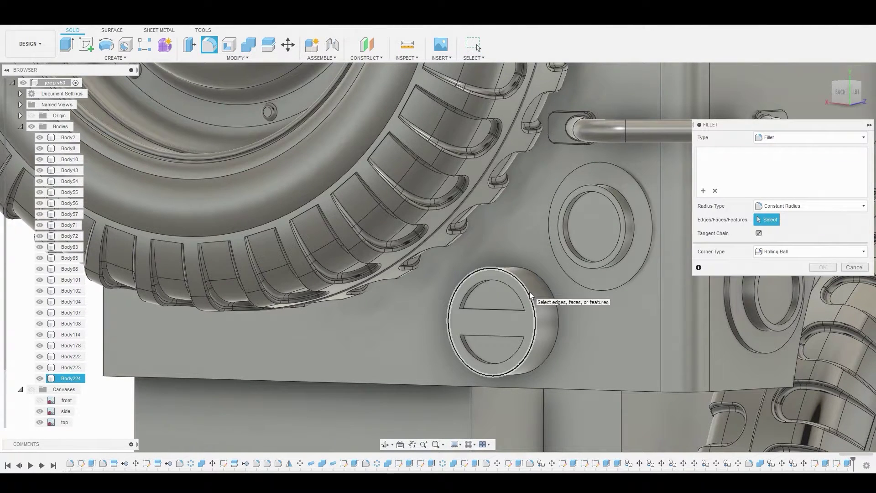
{"action": "left_click", "coordinate": [529, 289]}
{"action": "left_click_drag", "start_coordinate": [529, 291], "coordinate": [529, 288]}
{"action": "left_click", "coordinate": [833, 266]}
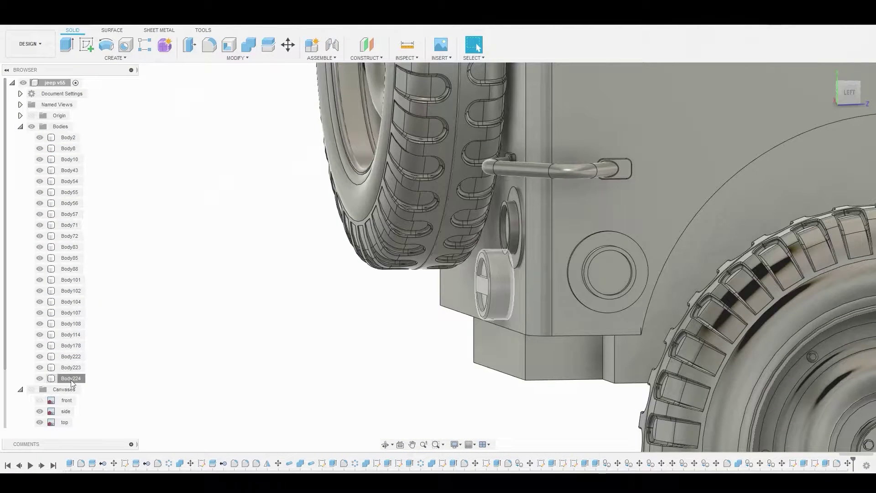
Duplicate the slotted round body in place and hide the copy
{"action": "left_click", "coordinate": [71, 378]}
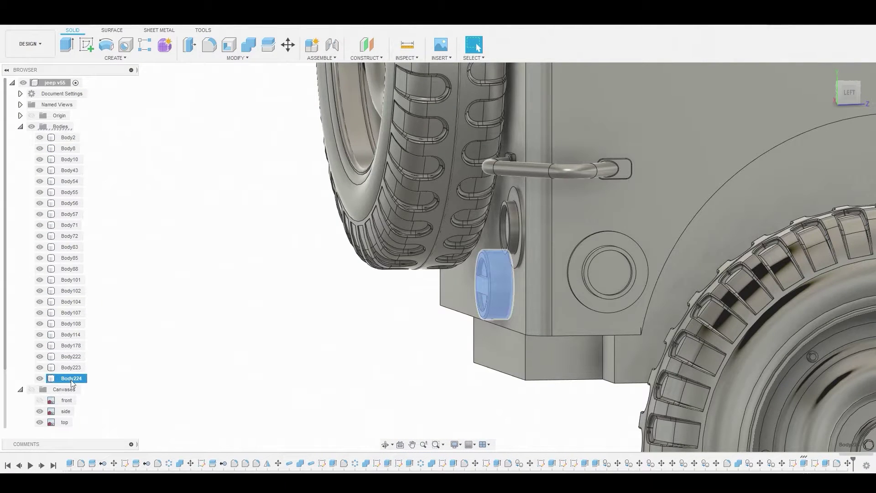
{"action": "key", "text": "ctrl+c"}
{"action": "key", "text": "ctrl+v"}
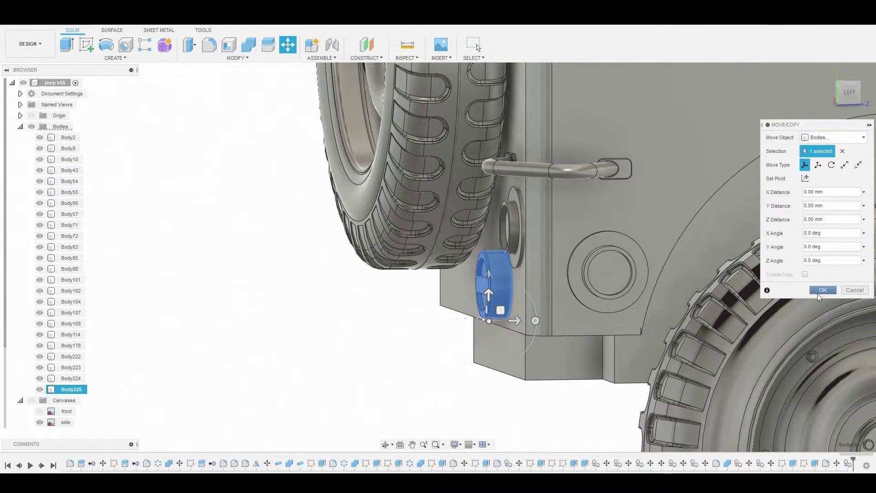
{"action": "left_click", "coordinate": [823, 291]}
{"action": "left_click", "coordinate": [40, 390]}
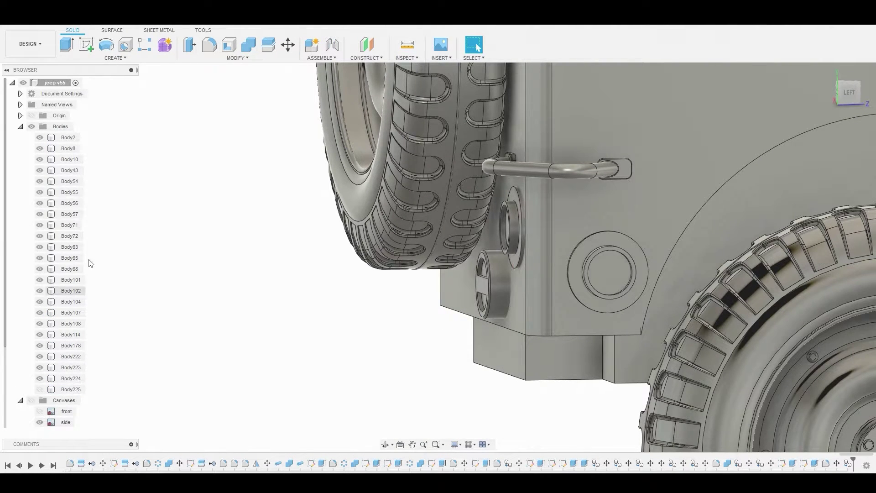
Combine with the Cut operation, using the jeep's main body as target and the visible slotted round body as tool
{"action": "left_click", "coordinate": [248, 45]}
{"action": "left_click", "coordinate": [540, 315]}
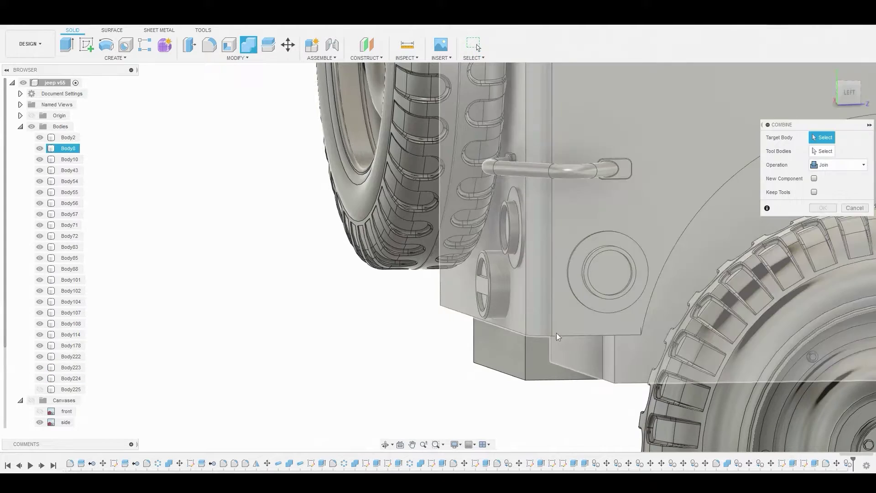
{"action": "left_click", "coordinate": [539, 307]}
{"action": "left_click", "coordinate": [839, 165]}
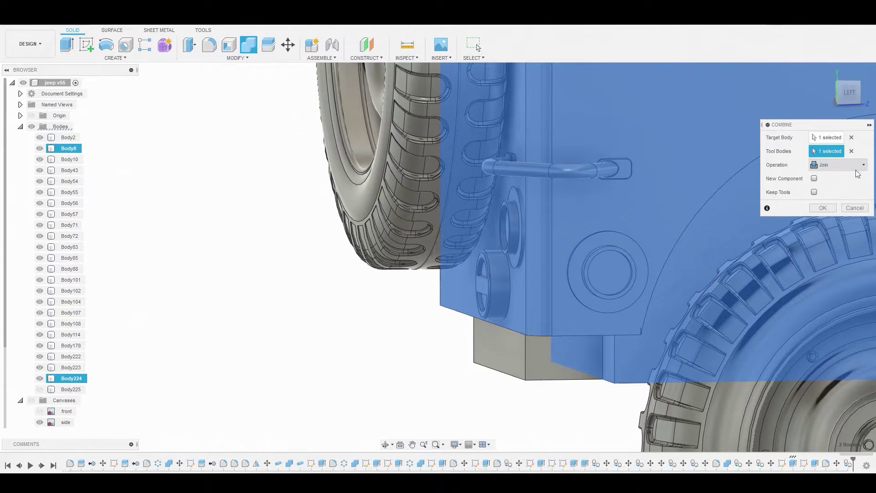
{"action": "left_click", "coordinate": [844, 189]}
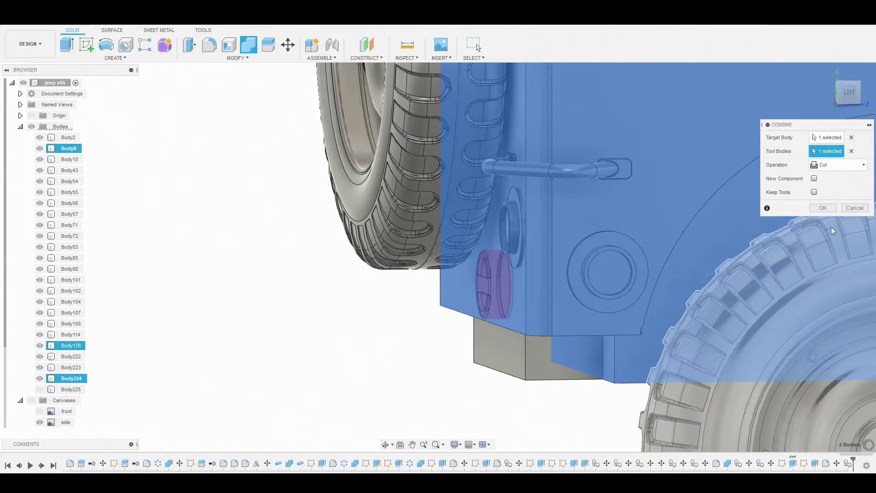
{"action": "left_click", "coordinate": [829, 208]}
Fillet the rim of the circular recess in the back panel with a 0.02 mm radius
{"action": "middle_click_drag", "start_coordinate": [462, 286], "coordinate": [476, 291], "text": "shift"}
{"action": "scroll", "coordinate": [590, 288], "scroll_direction": "up", "scroll_amount": 4}
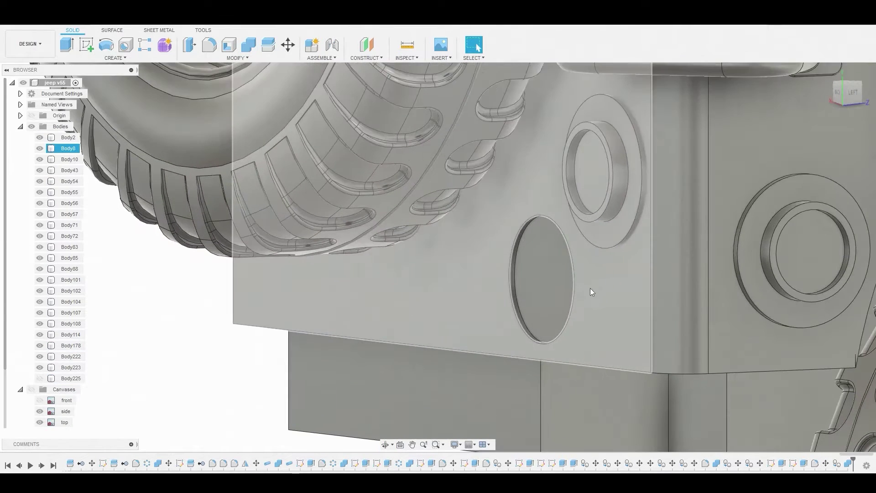
{"action": "key", "text": "f"}
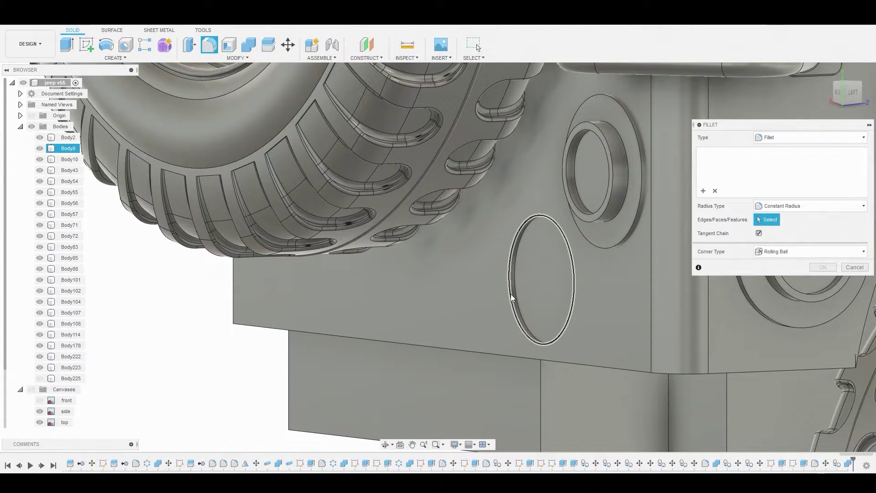
{"action": "left_click", "coordinate": [510, 292]}
{"action": "left_click_drag", "start_coordinate": [510, 294], "coordinate": [510, 294]}
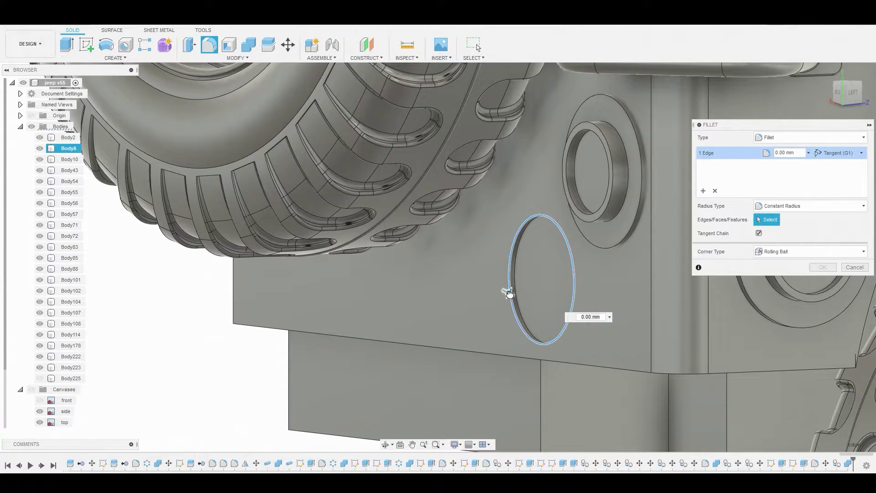
{"action": "type", "text": "7"}
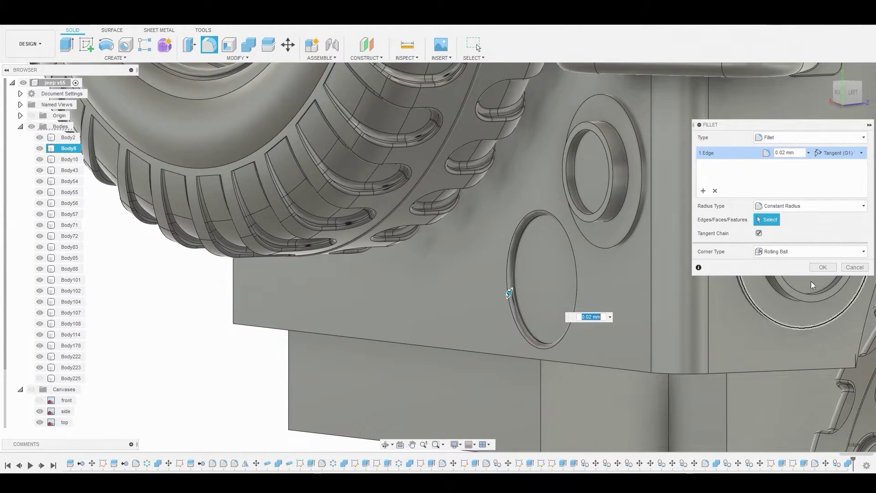
{"action": "key", "text": "Return"}
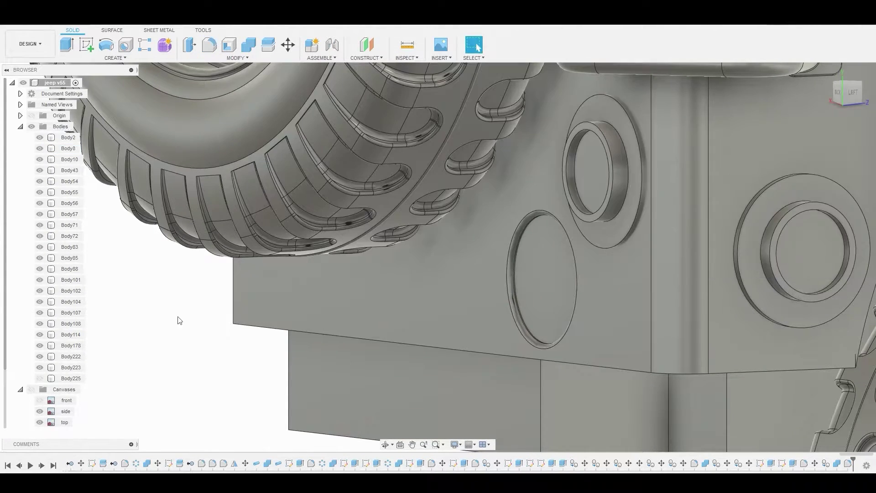
Show the hidden copy of the slotted round body in its recess and view the whole jeep from the front side
{"action": "left_click", "coordinate": [40, 379]}
{"action": "scroll", "coordinate": [227, 360], "scroll_direction": "down", "scroll_amount": 1}
{"action": "scroll", "coordinate": [229, 363], "scroll_direction": "down", "scroll_amount": 10}
{"action": "middle_click_drag", "start_coordinate": [438, 318], "coordinate": [378, 329], "text": "shift"}
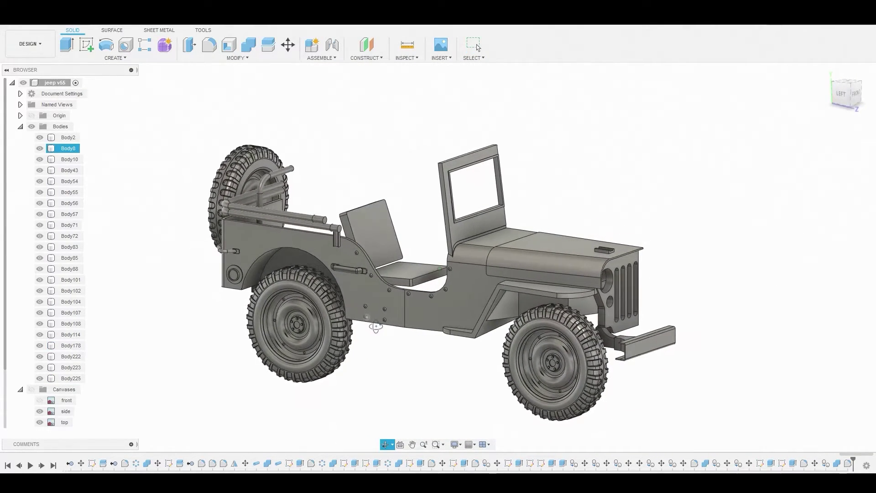
Fillet the lower front corner edge of the hood's side panel beside the headlight opening with a 0.064 mm radius
{"action": "scroll", "coordinate": [599, 273], "scroll_direction": "up", "scroll_amount": 4}
{"action": "scroll", "coordinate": [595, 290], "scroll_direction": "up", "scroll_amount": 8}
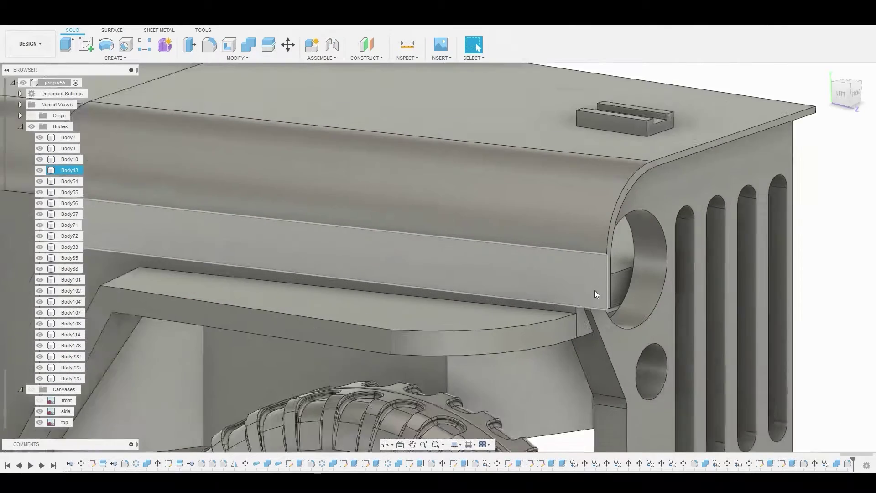
{"action": "key", "text": "f"}
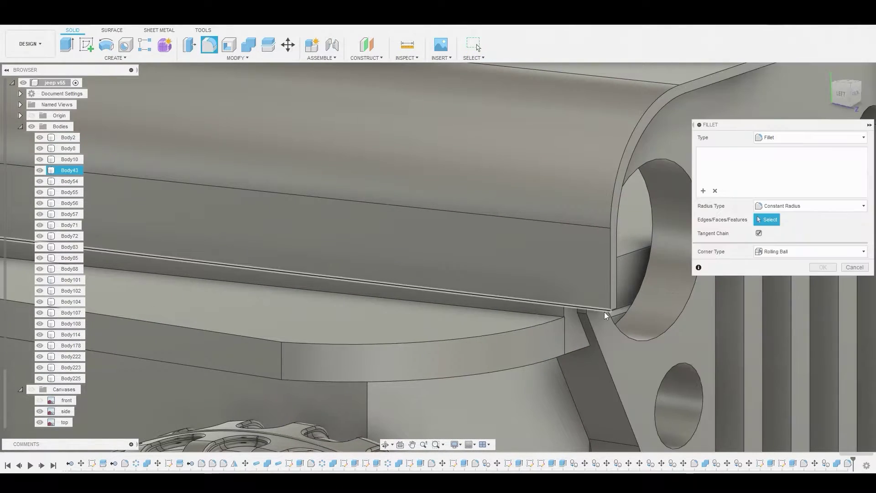
{"action": "middle_click_drag", "start_coordinate": [604, 312], "coordinate": [573, 292], "text": "shift"}
{"action": "left_click", "coordinate": [612, 310]}
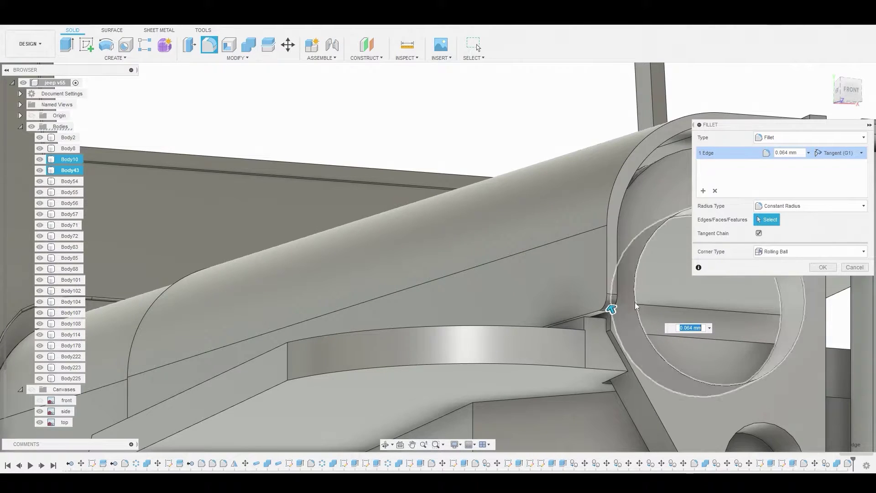
{"action": "left_click", "coordinate": [825, 268]}
Fillet the outer upper edges of the jeep's main body, along the rear side panel and door cutout up to the hood, with a 0.016 mm radius
{"action": "scroll", "coordinate": [411, 345], "scroll_direction": "down", "scroll_amount": 4}
{"action": "scroll", "coordinate": [410, 349], "scroll_direction": "down", "scroll_amount": 5}
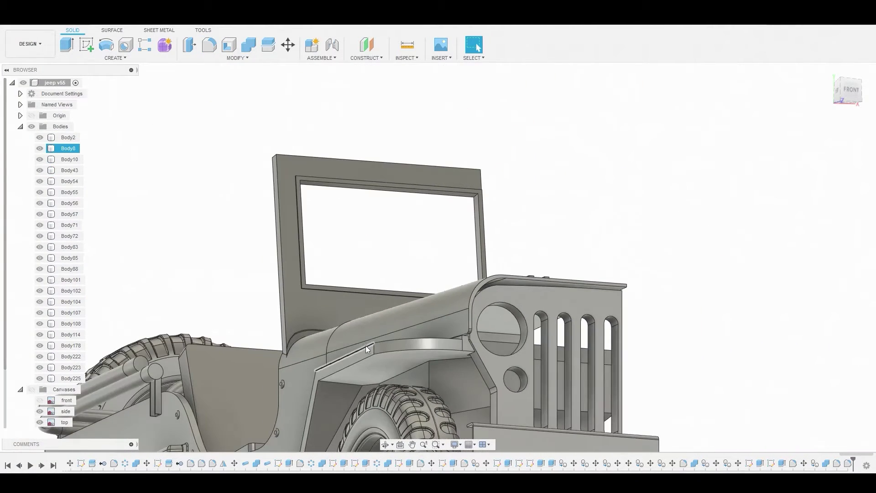
{"action": "middle_click_drag", "start_coordinate": [366, 346], "coordinate": [509, 397], "text": "shift"}
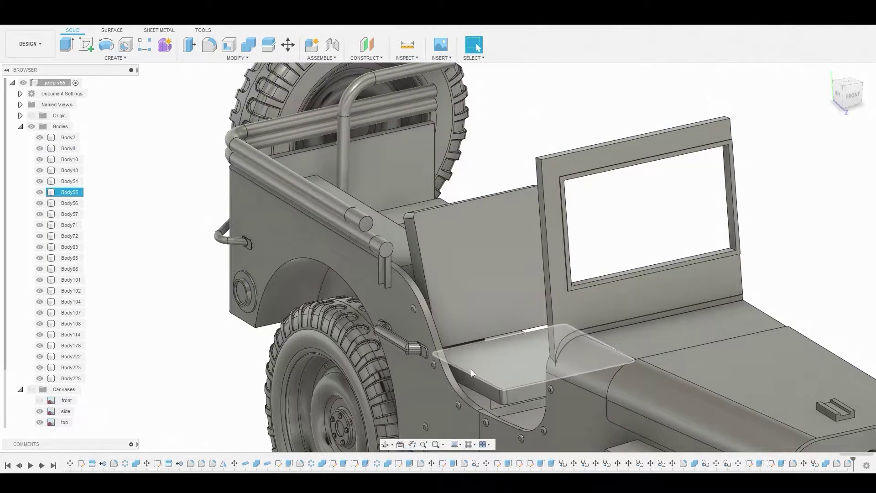
{"action": "scroll", "coordinate": [464, 366], "scroll_direction": "up", "scroll_amount": 1}
{"action": "key", "text": "f"}
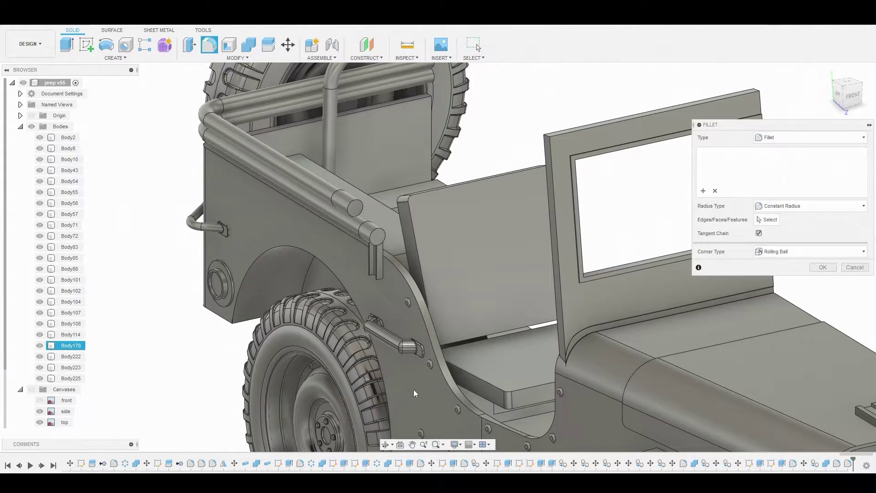
{"action": "left_click", "coordinate": [446, 386]}
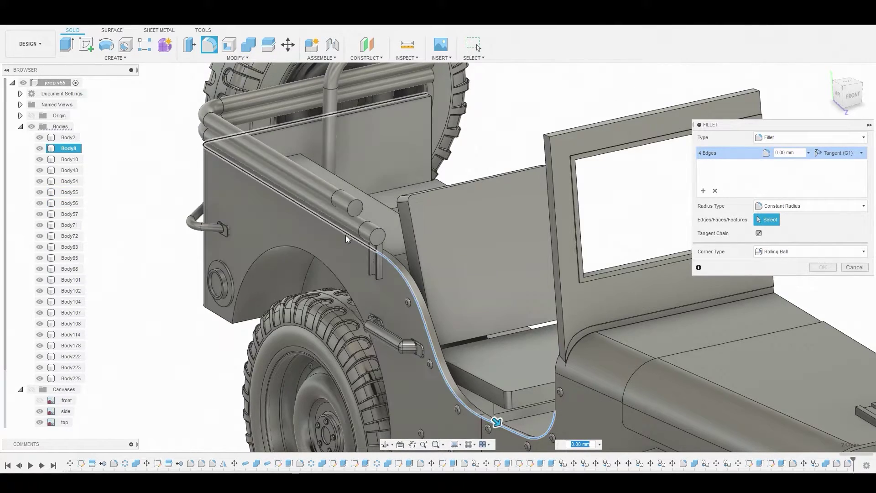
{"action": "left_click", "coordinate": [347, 235]}
{"action": "middle_click_drag", "start_coordinate": [363, 308], "coordinate": [283, 372], "text": "shift"}
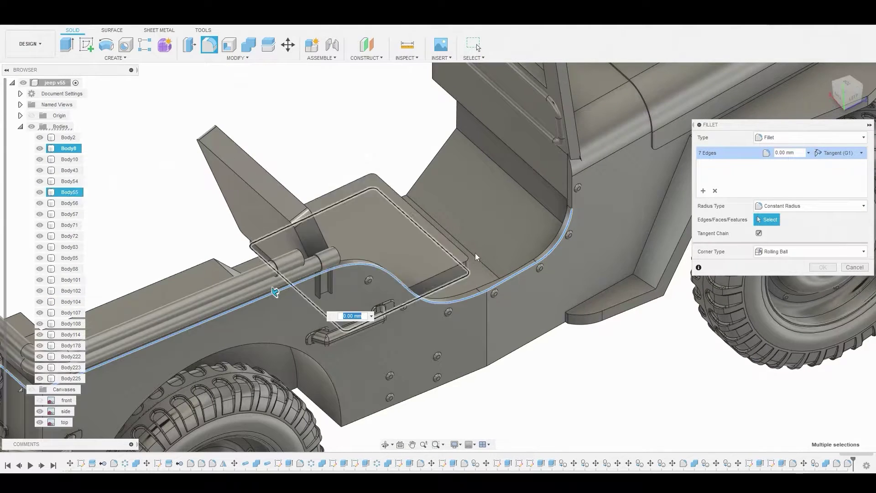
{"action": "left_click", "coordinate": [573, 195]}
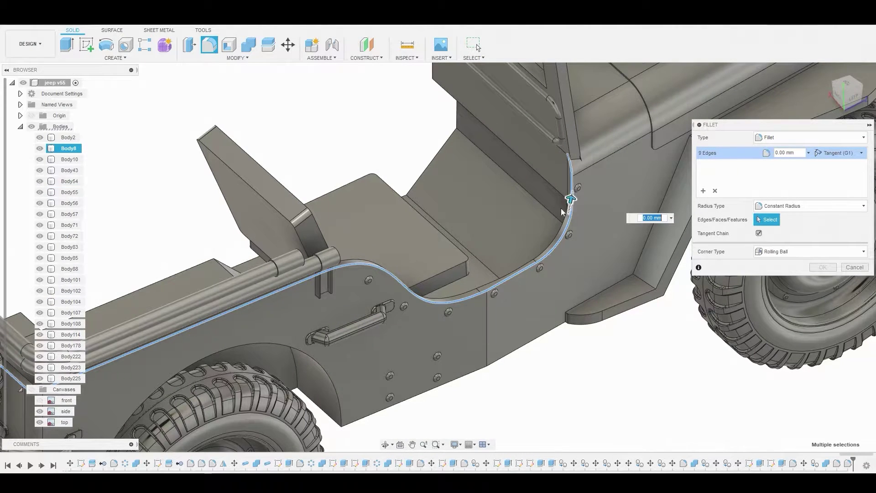
{"action": "scroll", "coordinate": [579, 192], "scroll_direction": "up", "scroll_amount": 6}
{"action": "left_click_drag", "start_coordinate": [560, 203], "coordinate": [559, 206]}
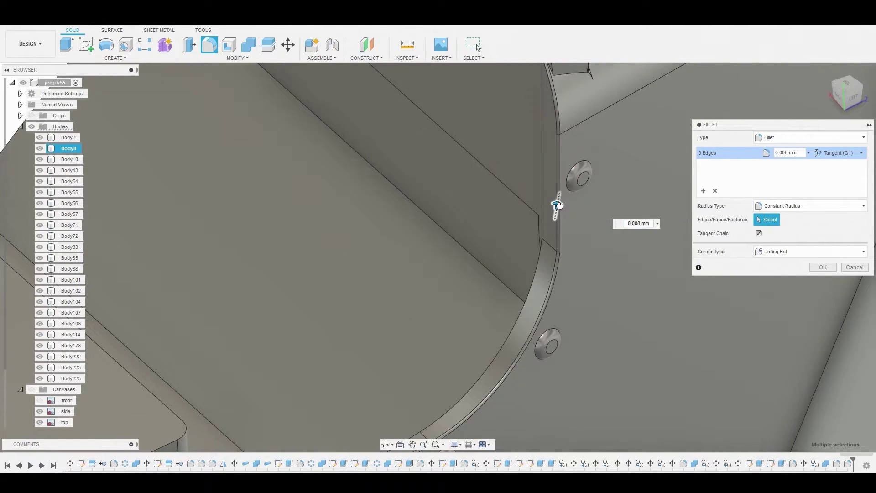
{"action": "left_click_drag", "start_coordinate": [559, 205], "coordinate": [560, 205]}
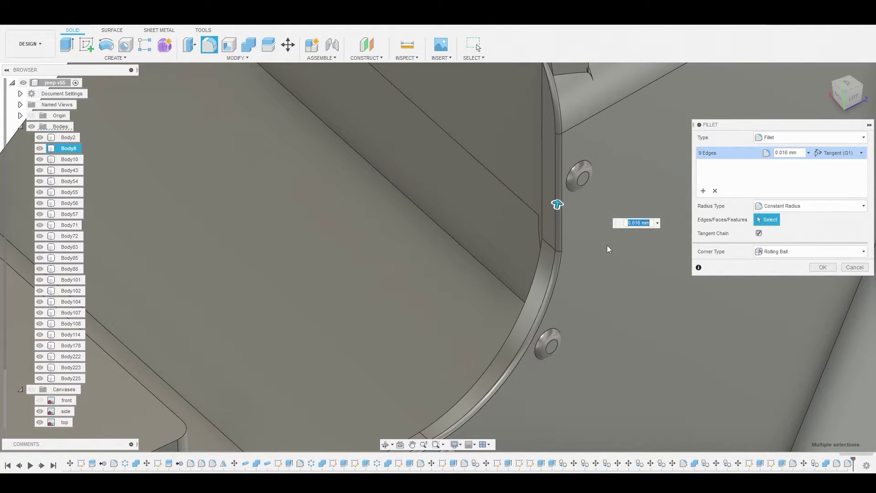